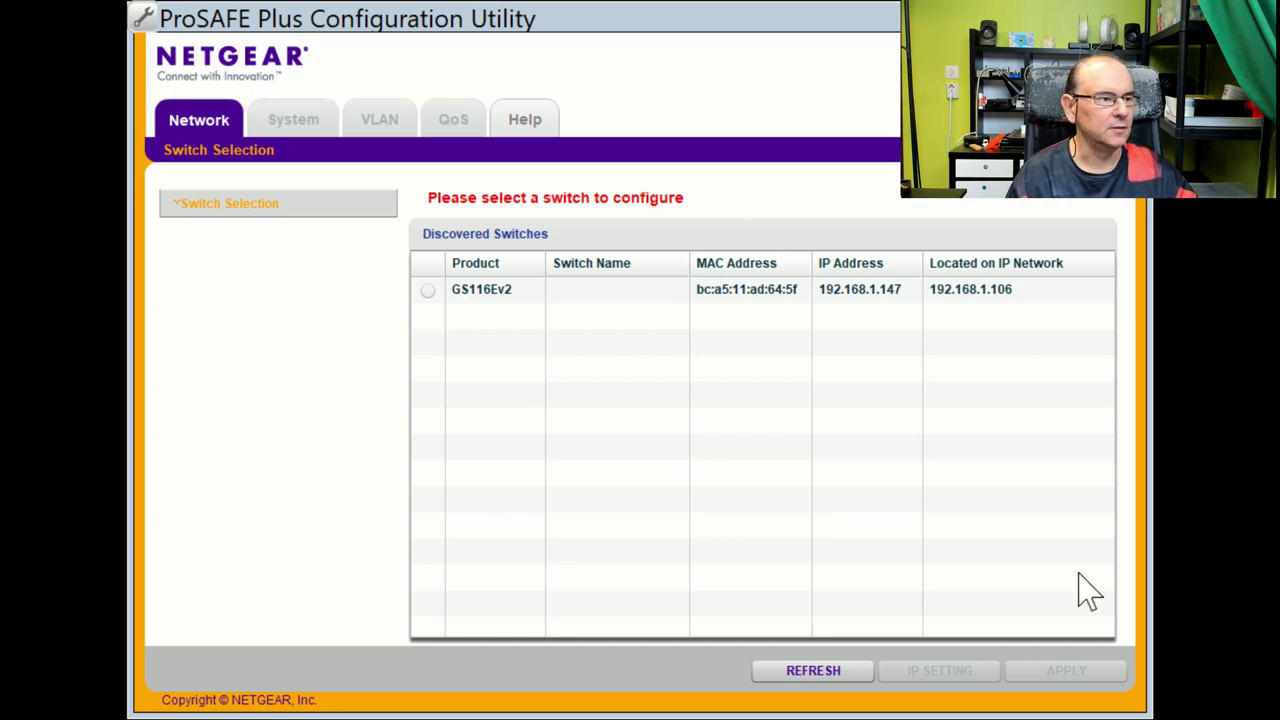
# Select the discovered GS116Ev2 switch and review its IP settings, including DHCP mode, without applying changes
pyautogui.click(824, 293)
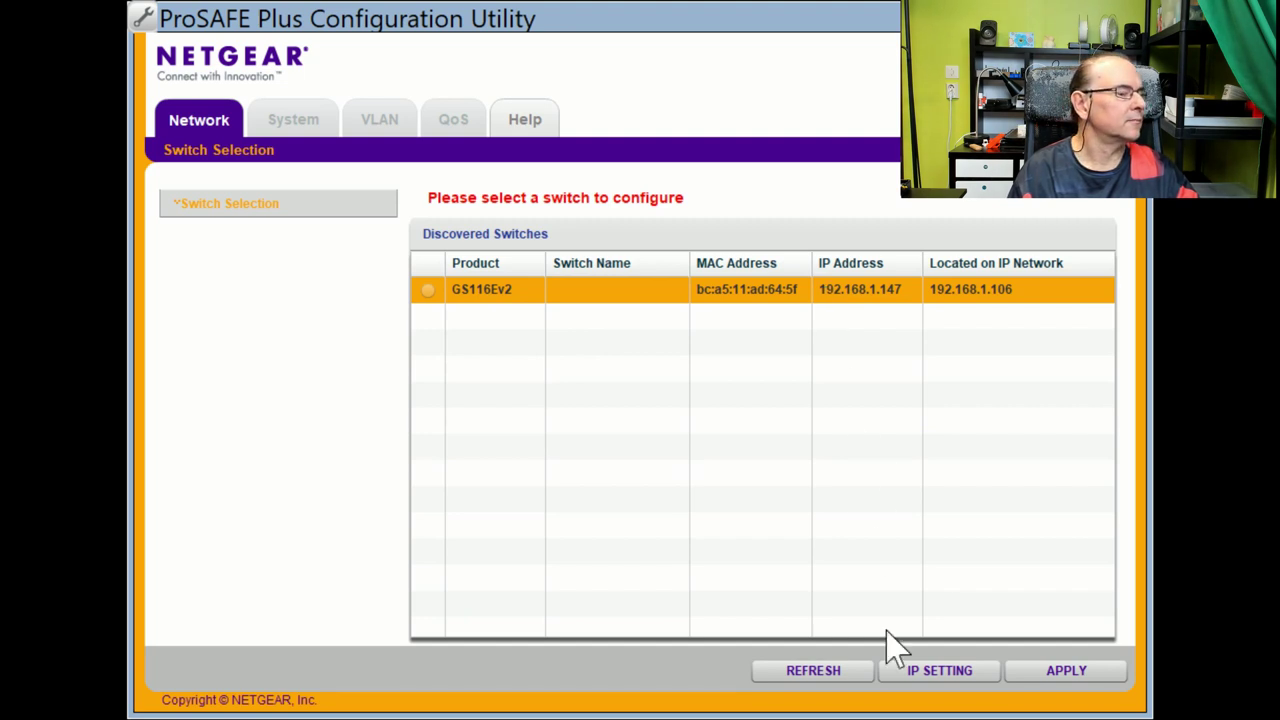
pyautogui.click(948, 674)
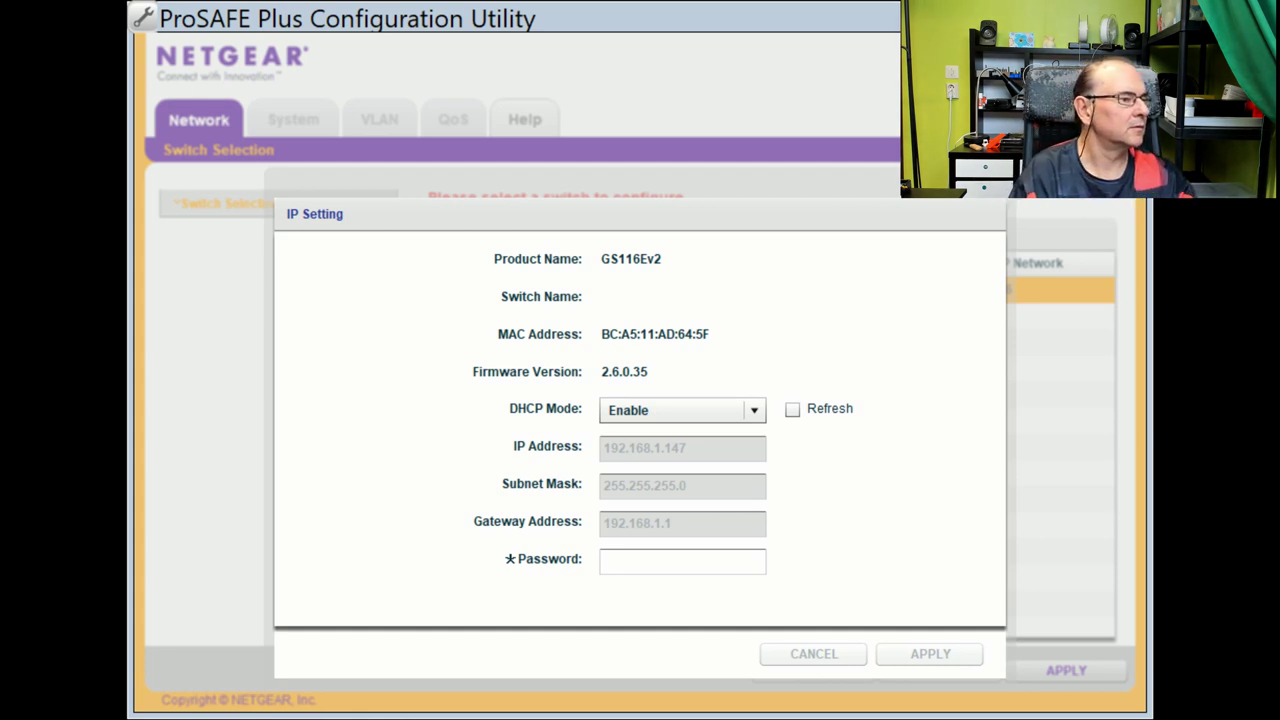
pyautogui.click(1008, 205)
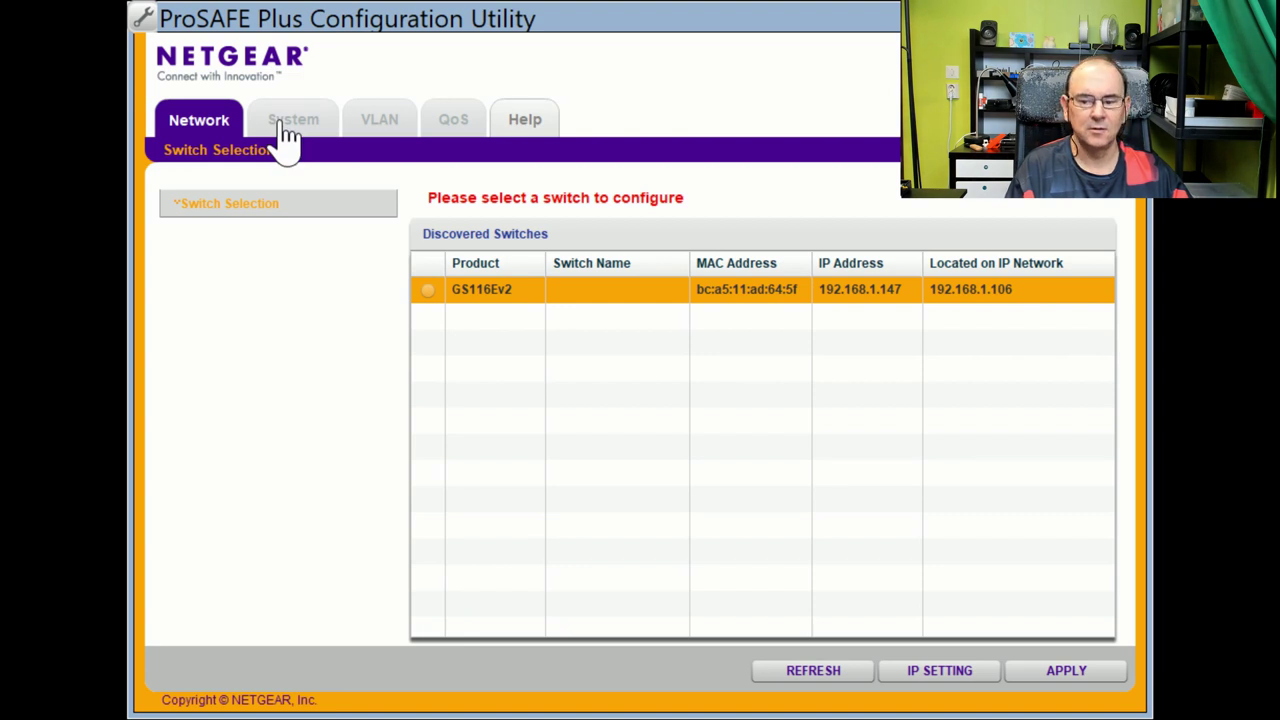
pyautogui.click(798, 675)
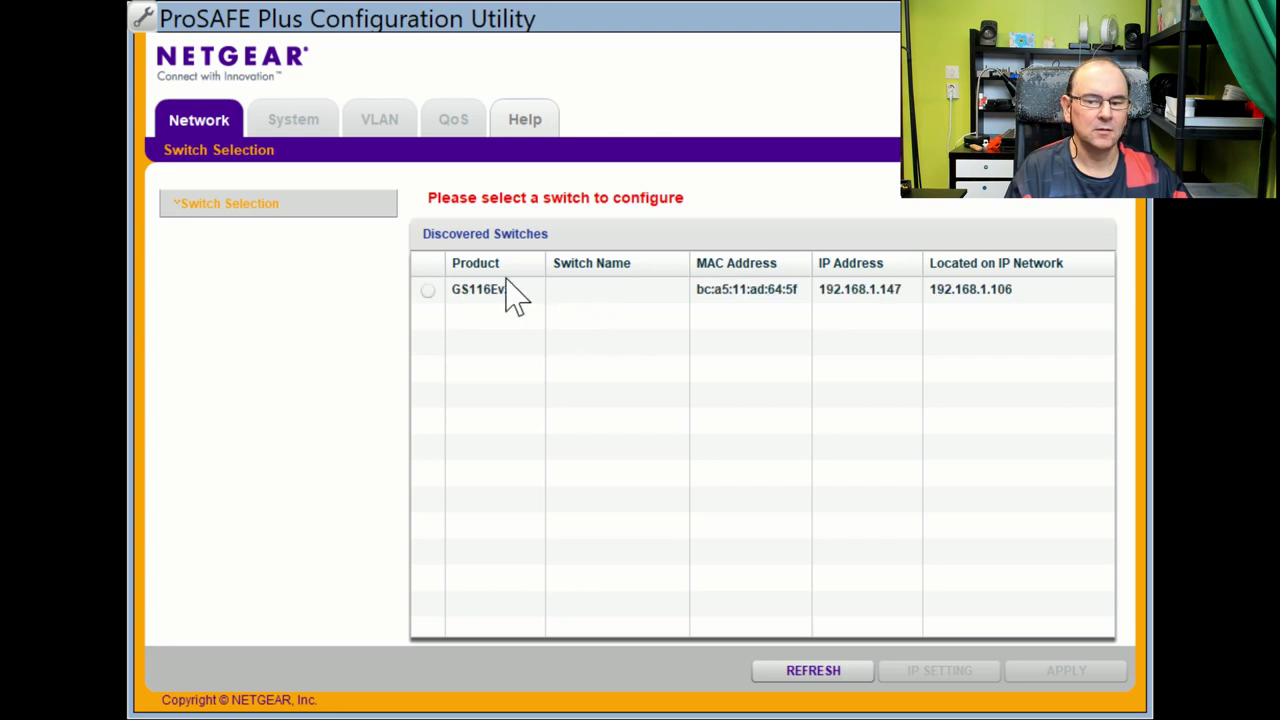
pyautogui.click(514, 296)
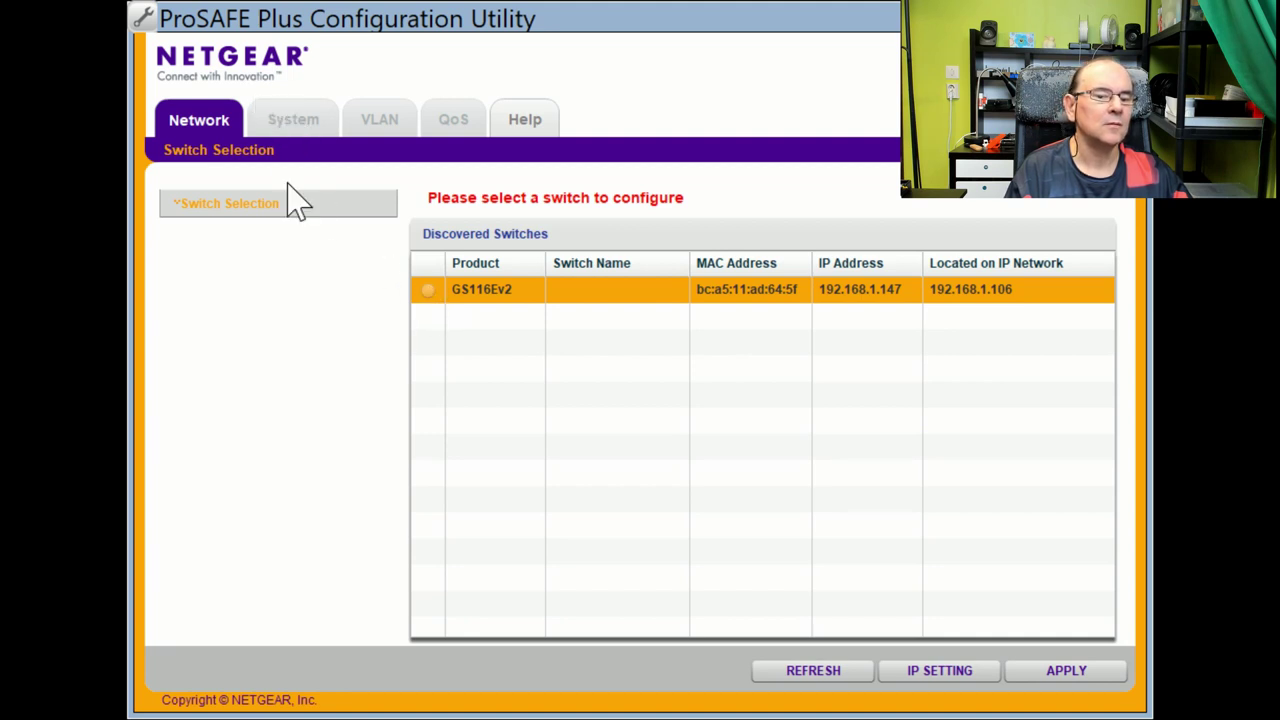
pyautogui.click(1066, 673)
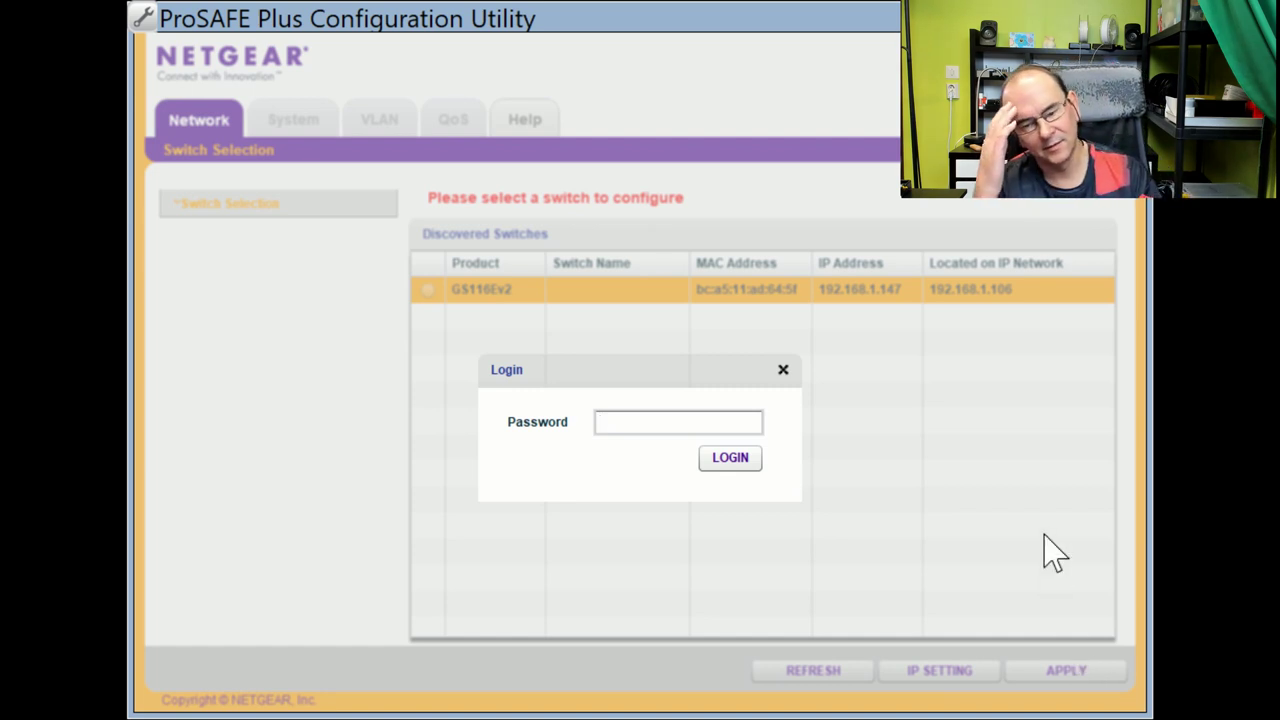
pyautogui.click(784, 371)
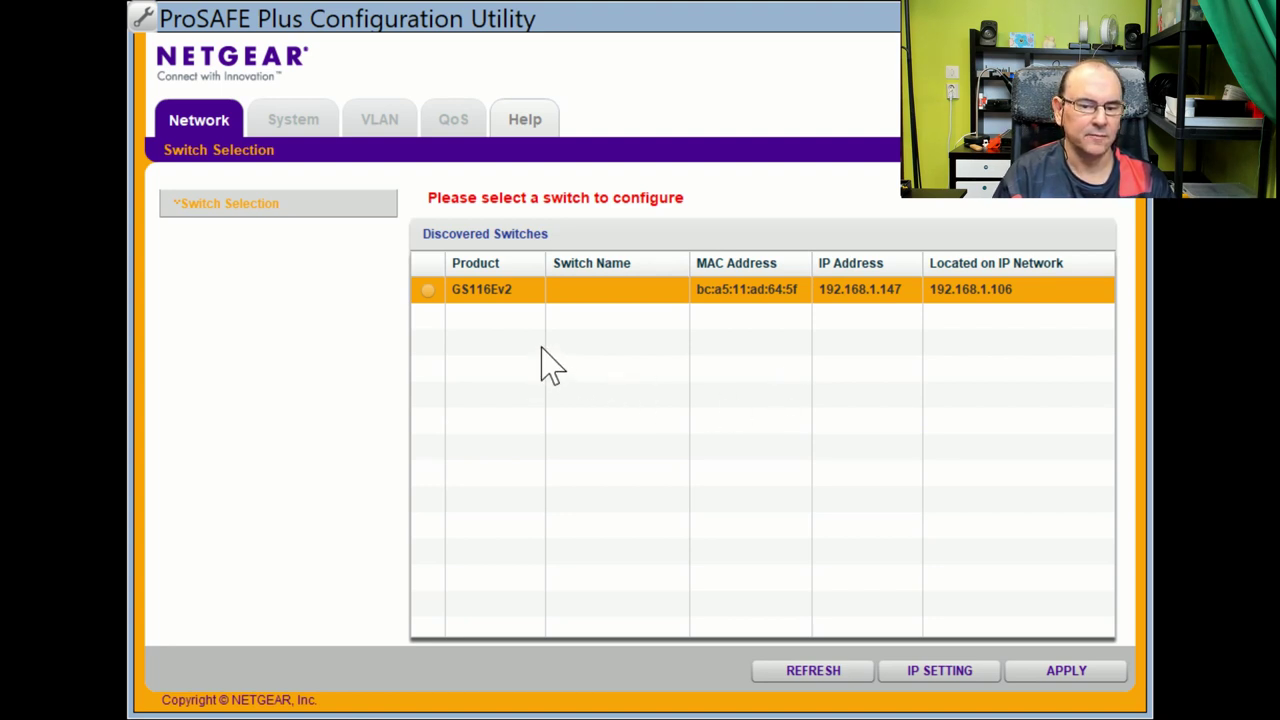
# Refresh the discovered switches, select the GS116Ev2 and log in to it with the switch password
pyautogui.click(777, 672)
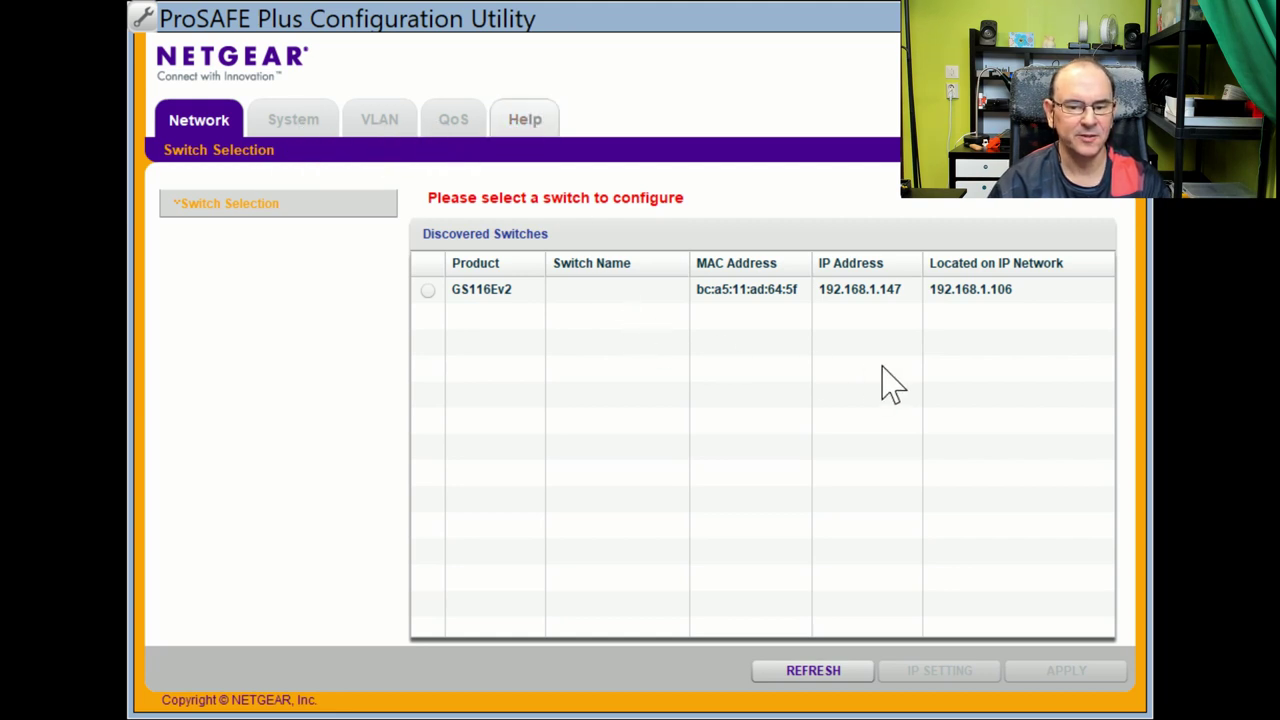
pyautogui.click(756, 292)
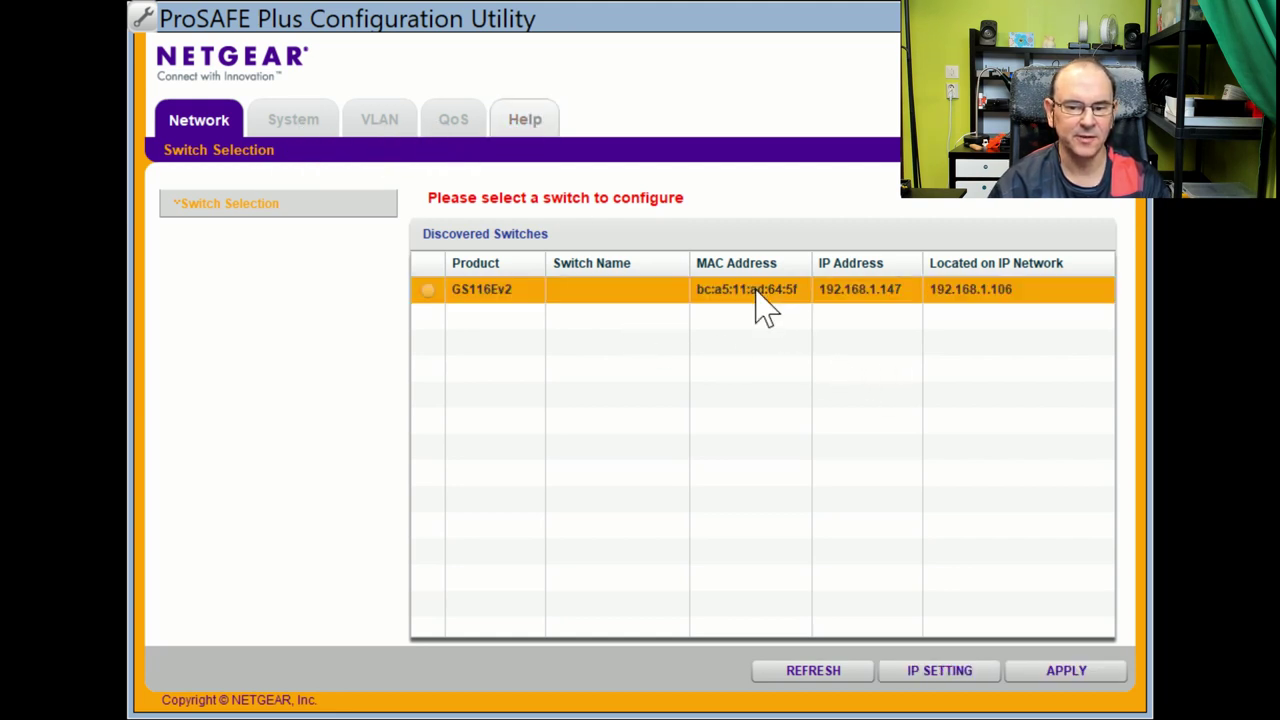
pyautogui.click(1066, 671)
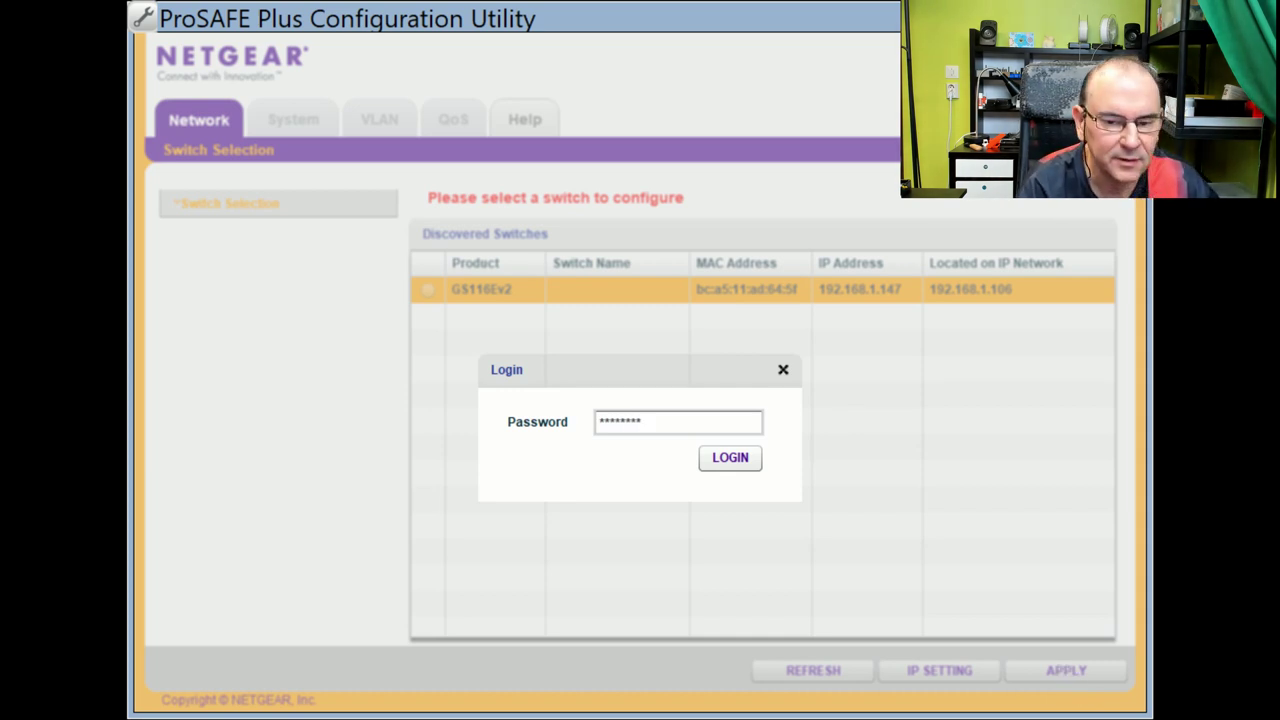
pyautogui.press('Return')
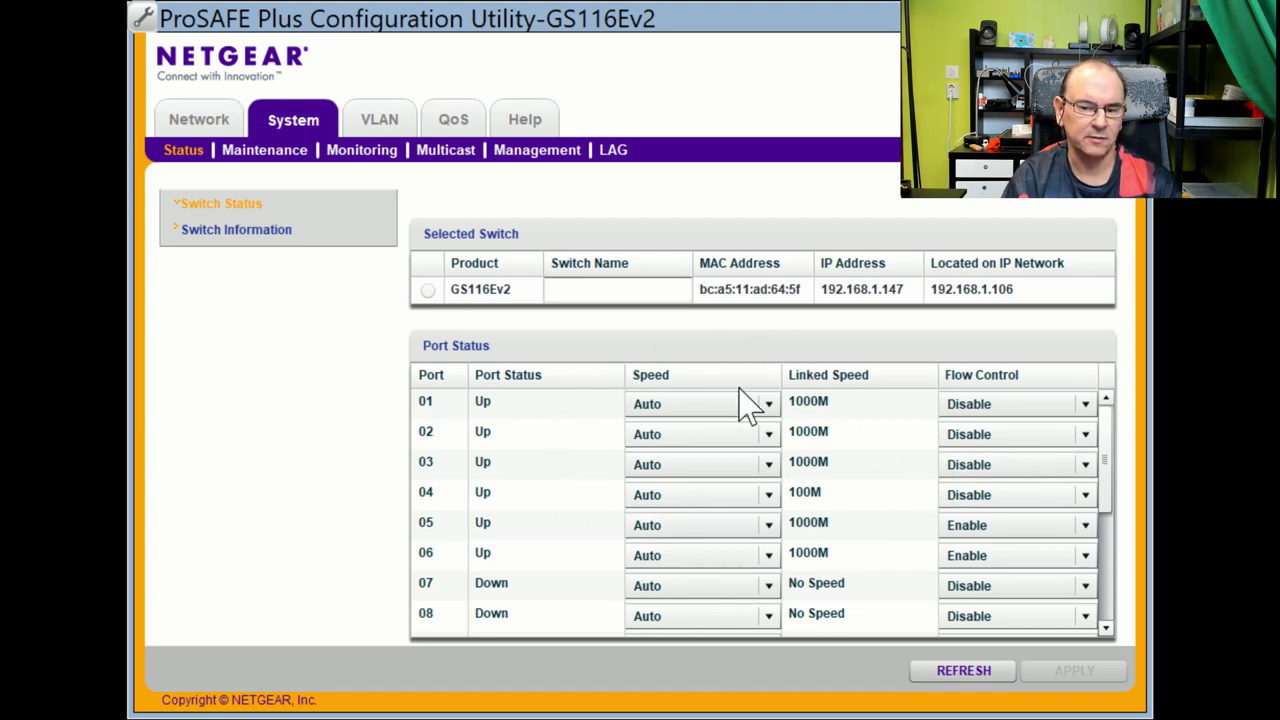
# Review the status of all switch ports and the speed options available for port 01
pyautogui.scroll(-3, 846, 590)
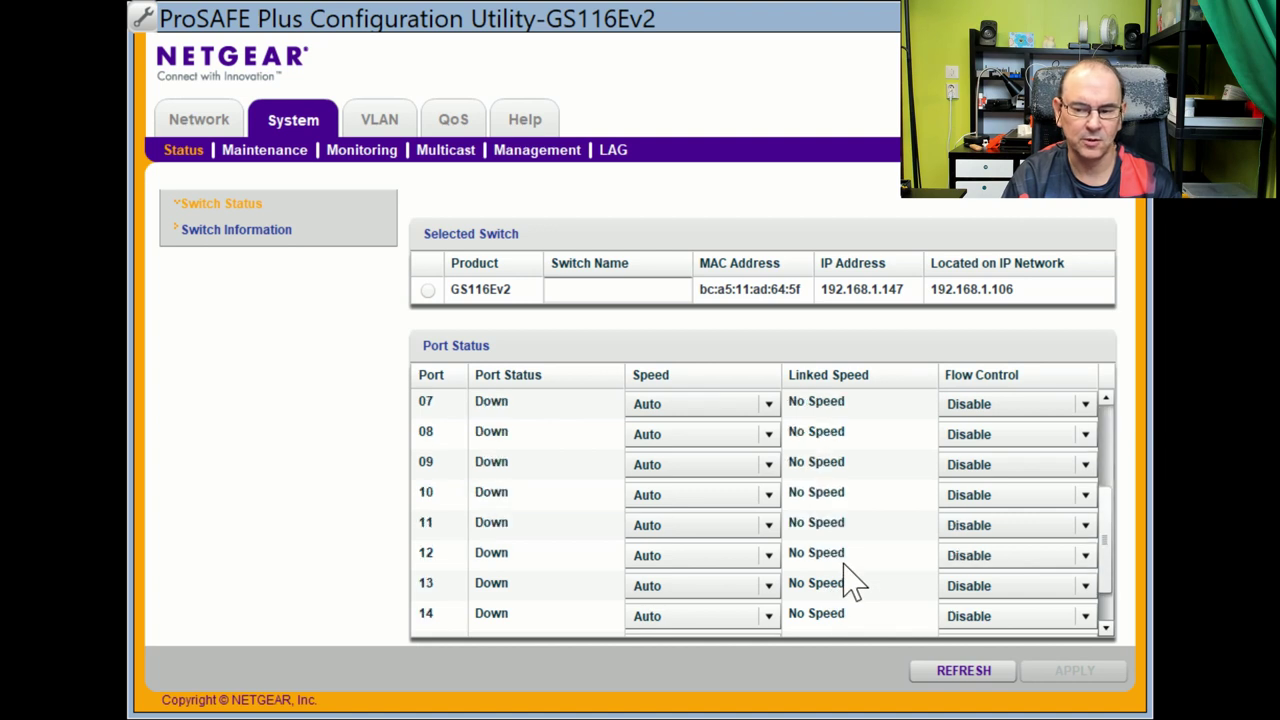
pyautogui.scroll(3, 846, 585)
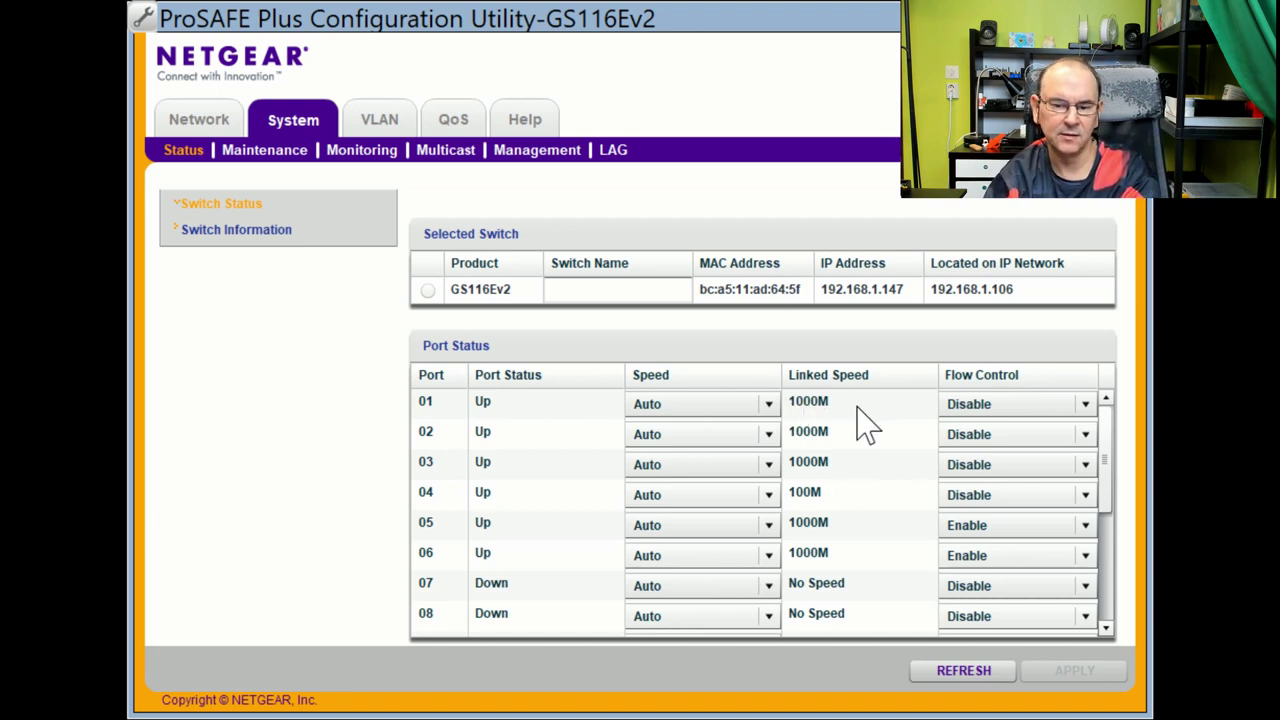
pyautogui.click(774, 406)
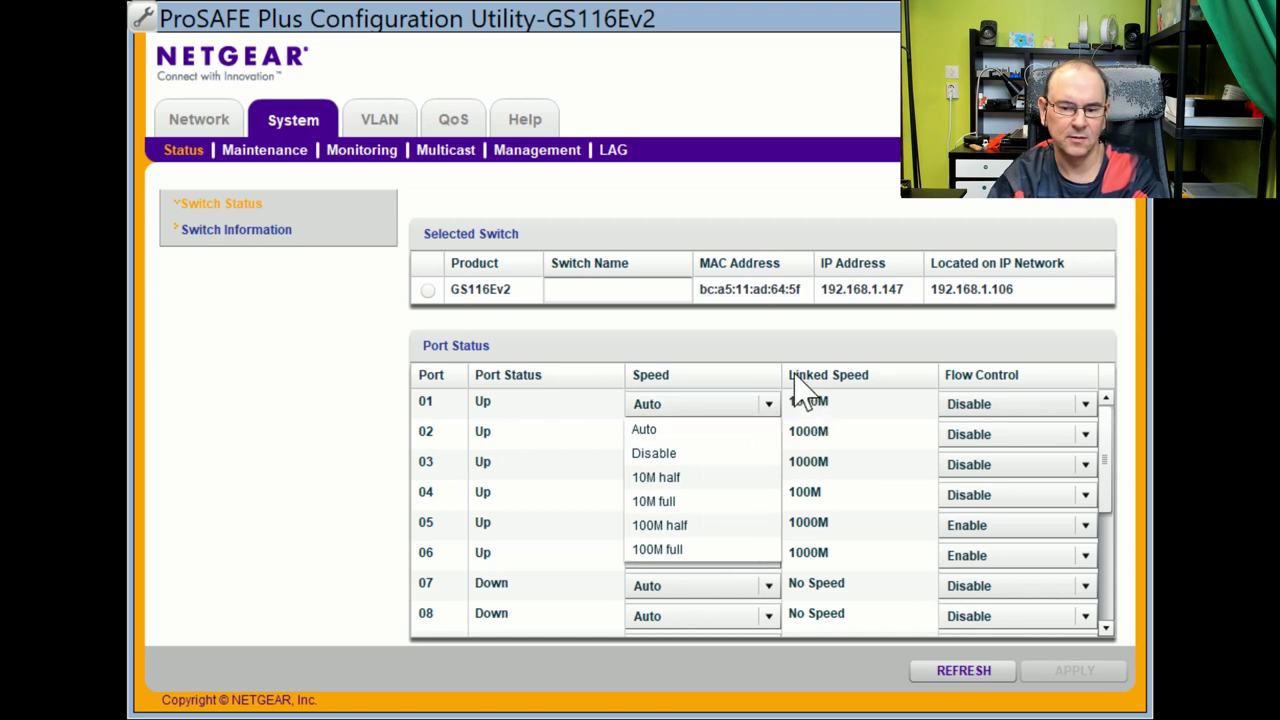
pyautogui.click(751, 372)
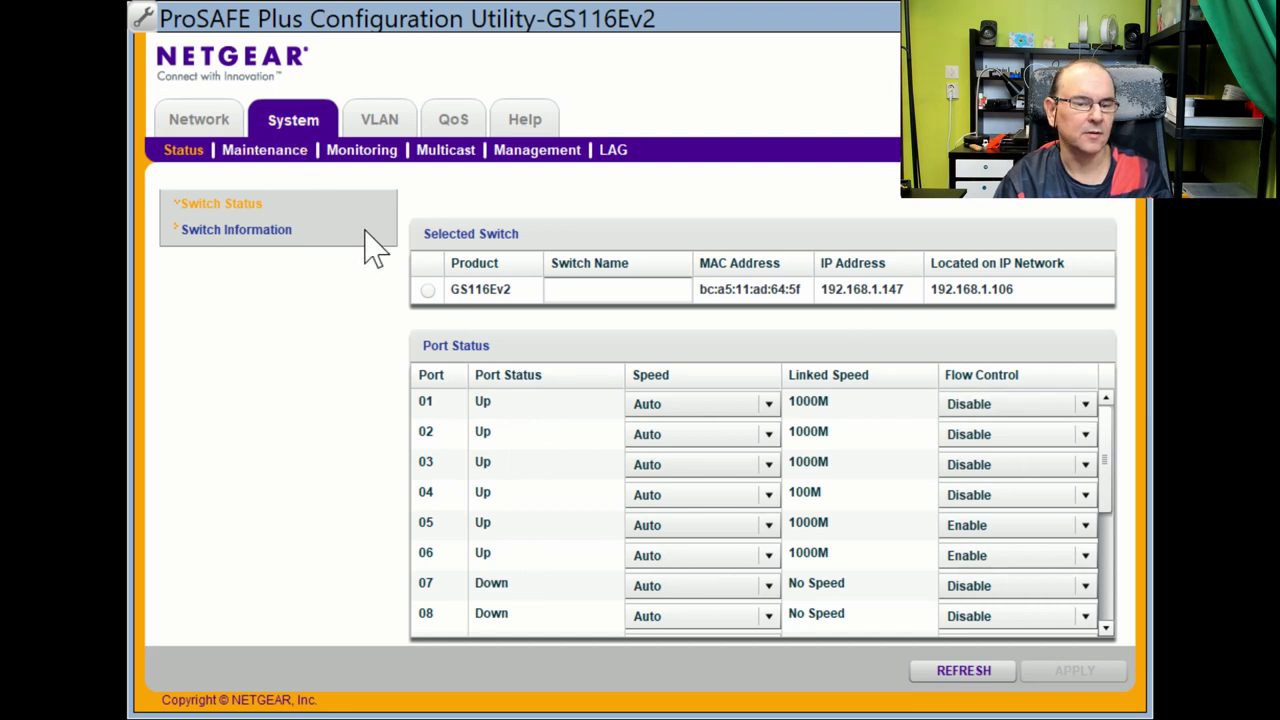
# Review the switch's firmware upgrade page under maintenance and the port statistics under monitoring
pyautogui.click(280, 155)
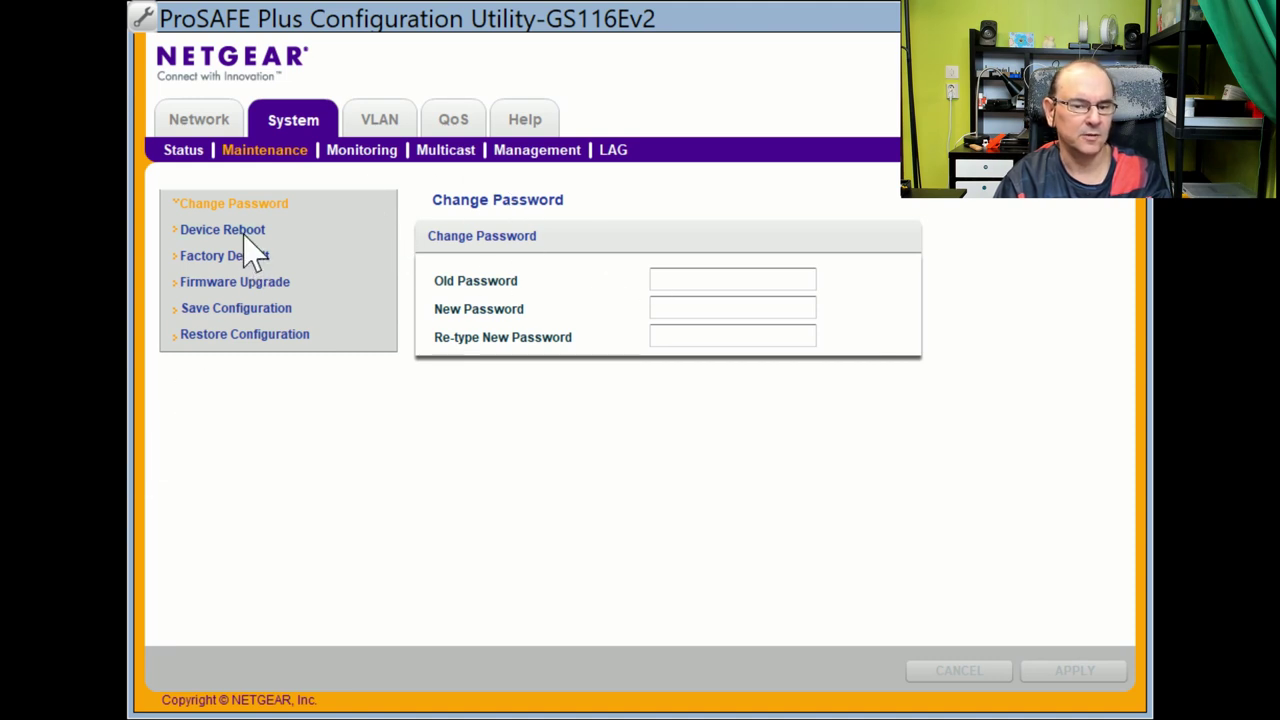
pyautogui.click(280, 284)
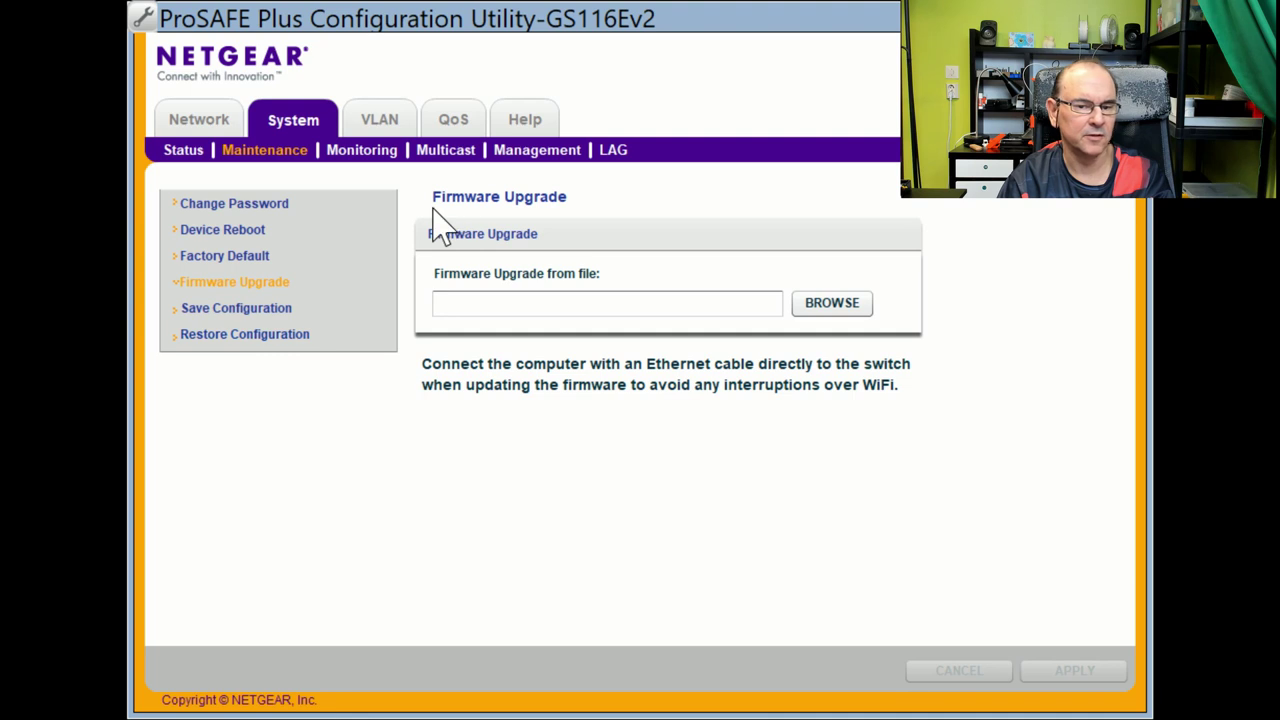
pyautogui.click(363, 167)
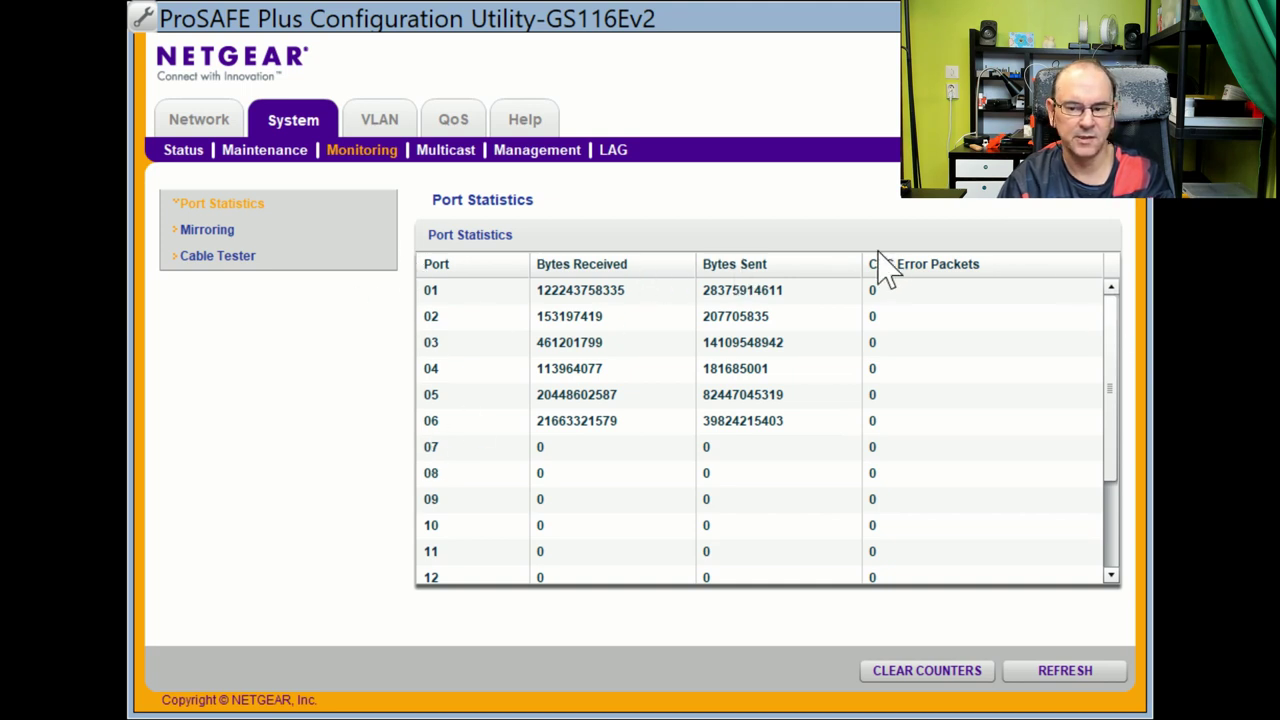
# Examine the port mirroring configuration, including the destination port choice, and the cable tester
pyautogui.click(230, 236)
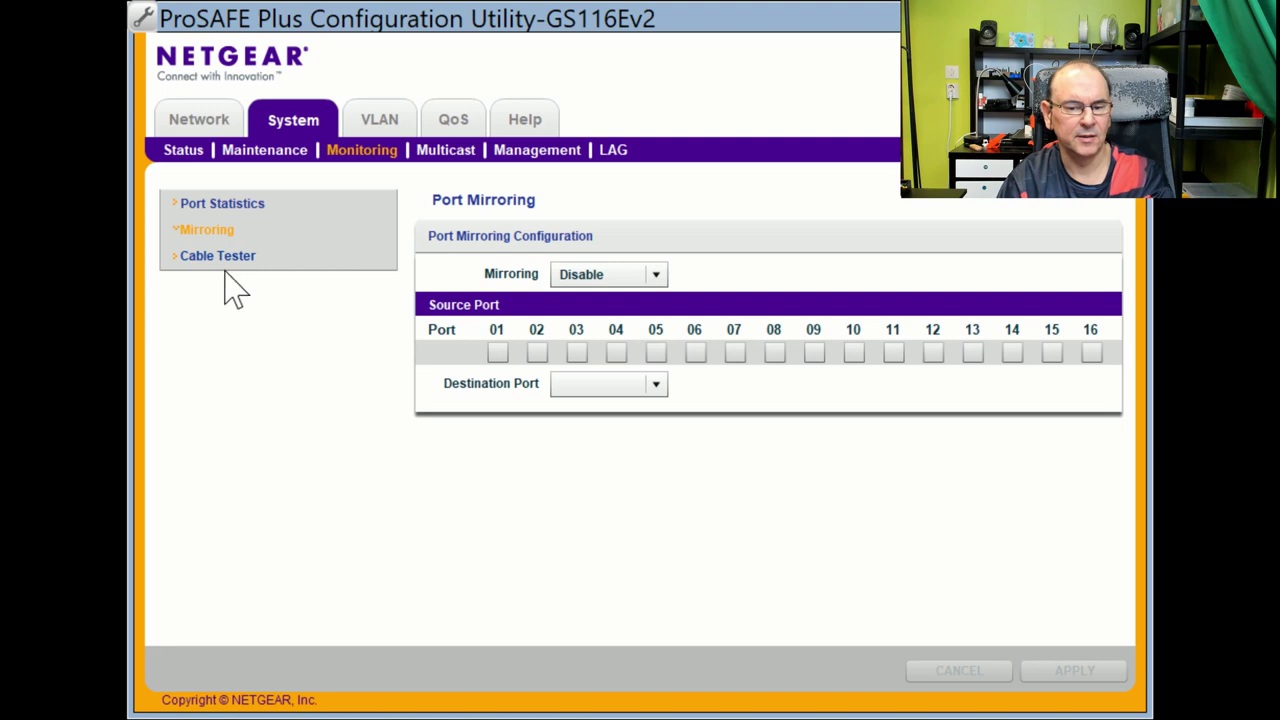
pyautogui.click(657, 386)
pyautogui.click(657, 386)
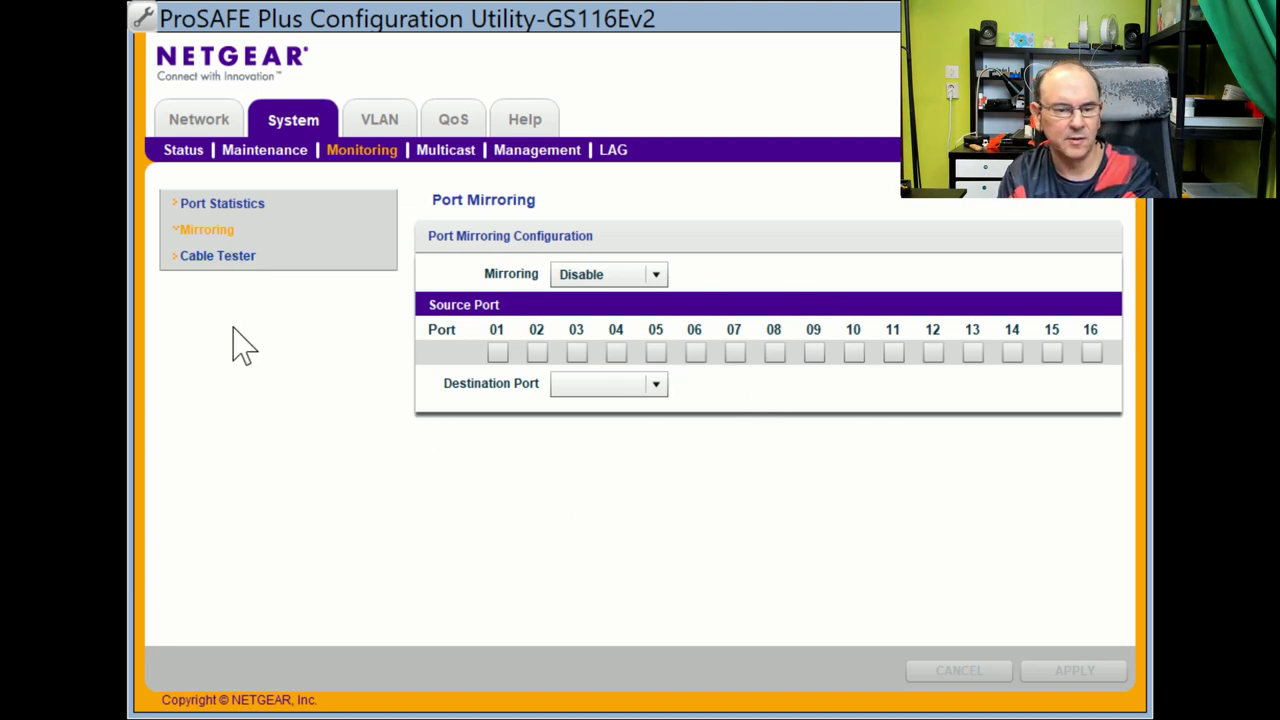
pyautogui.click(209, 256)
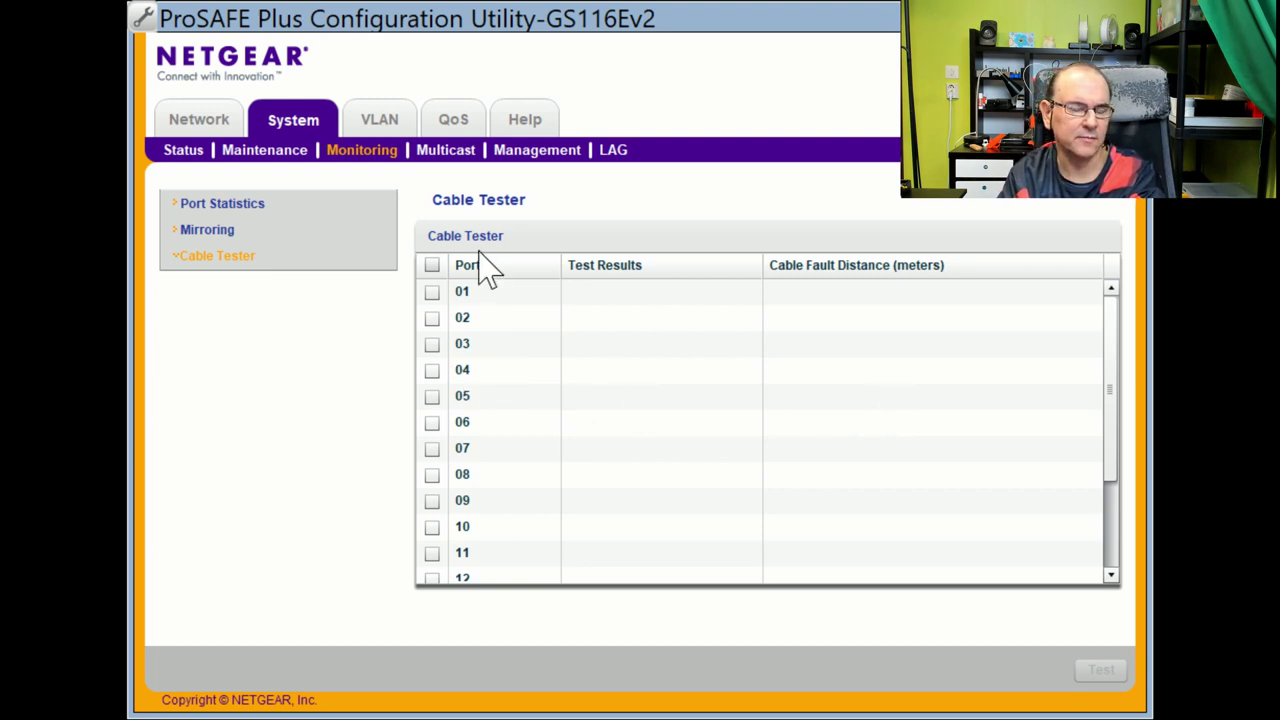
# Review the IGMP snooping configuration and the loop detection and power saving management settings
pyautogui.click(452, 157)
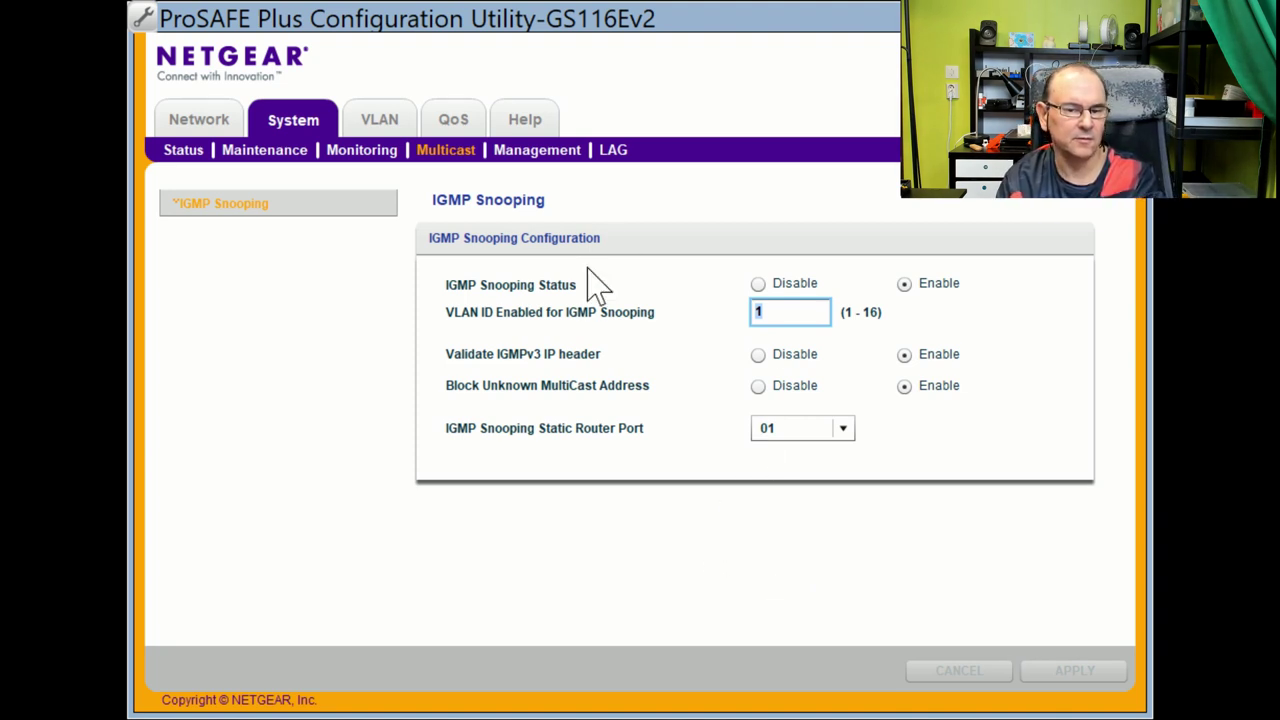
pyautogui.click(541, 152)
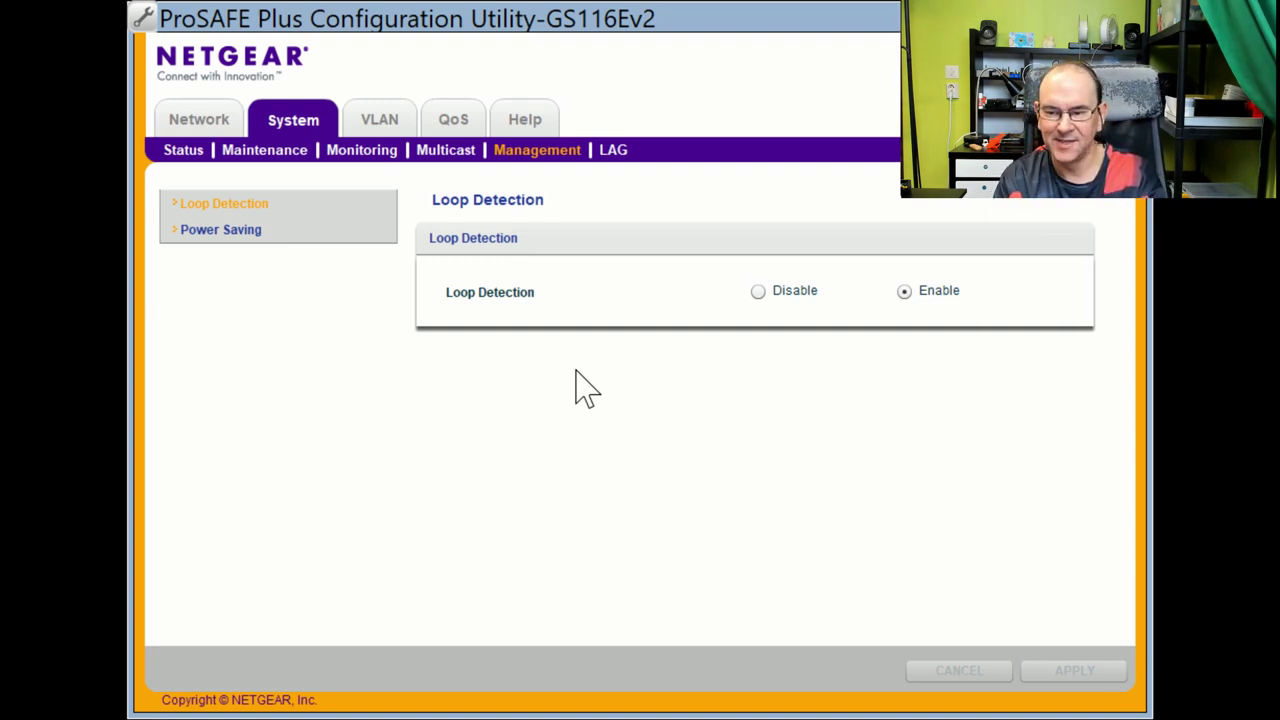
pyautogui.click(219, 236)
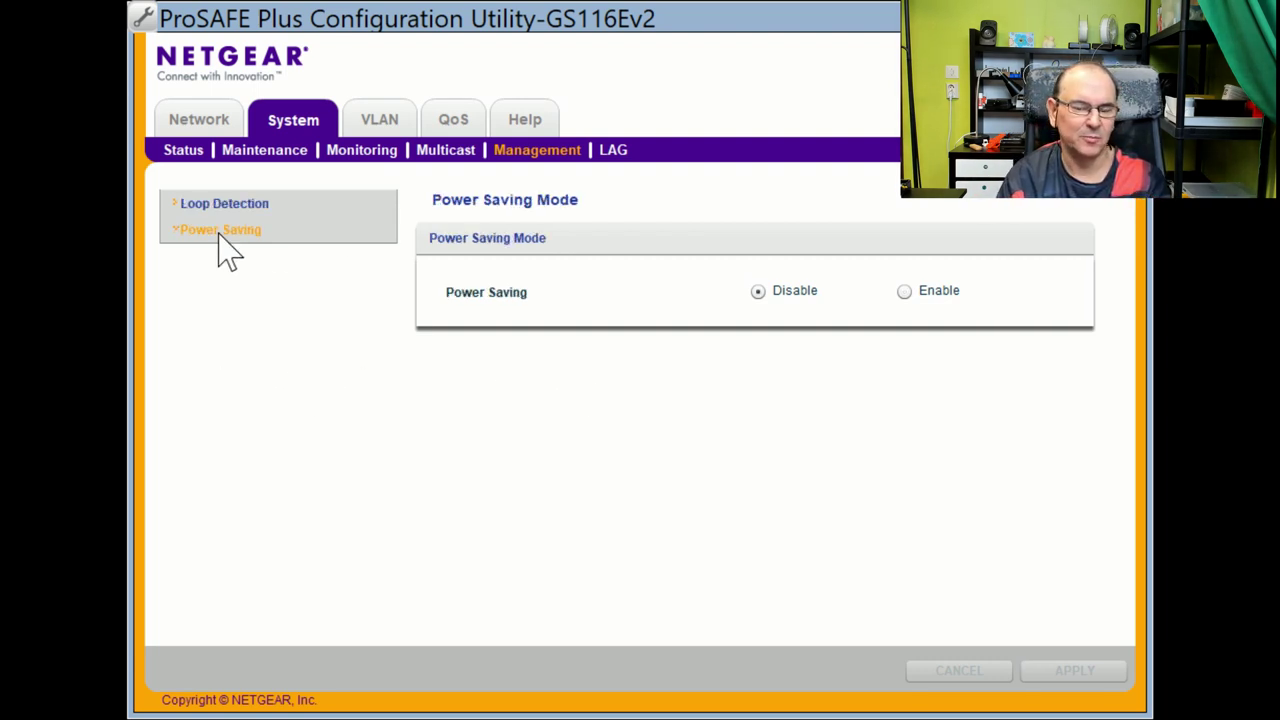
pyautogui.click(225, 207)
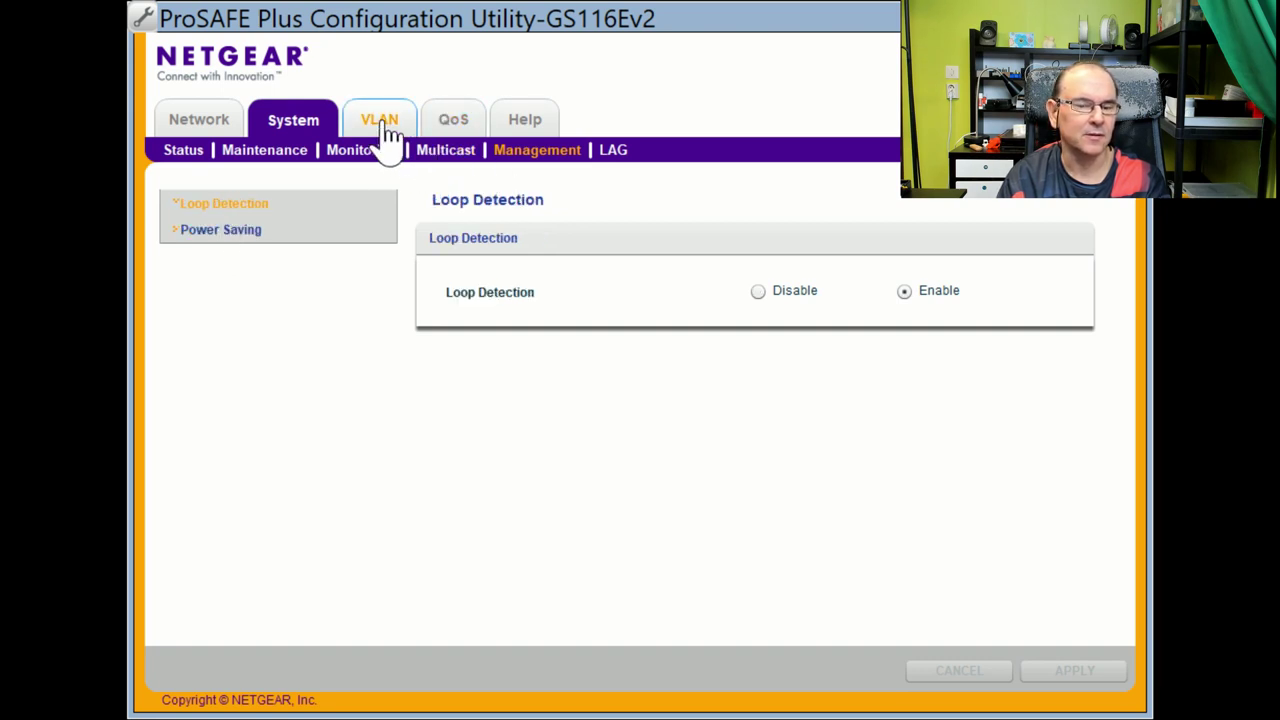
# Review the link aggregation group membership and open the LAG configuration
pyautogui.click(613, 150)
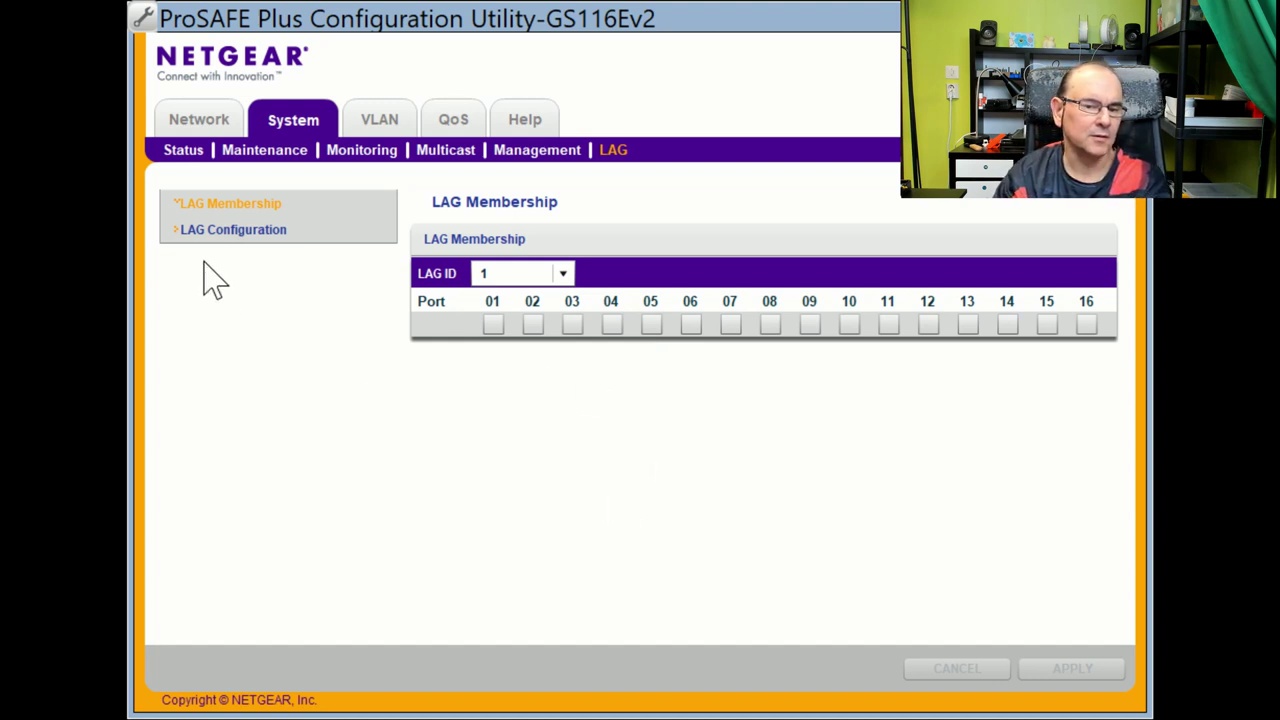
pyautogui.click(235, 232)
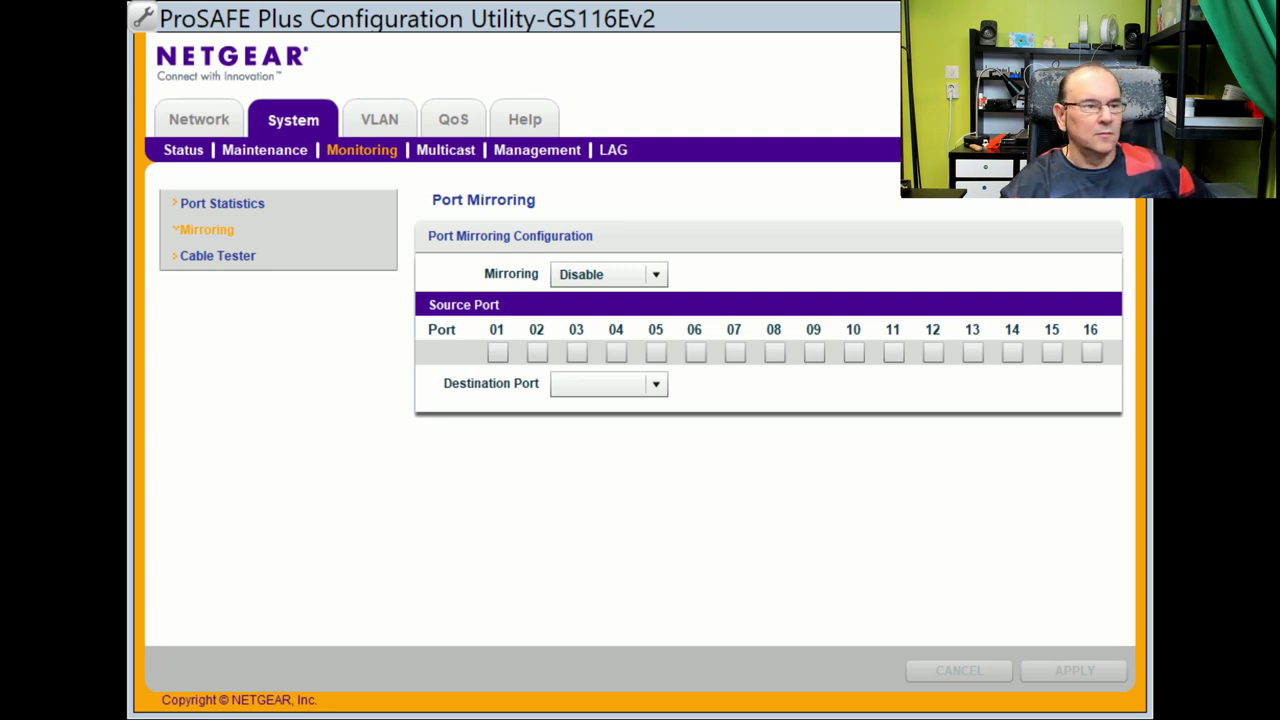
# Open the advanced port-based VLAN configuration and examine VLAN 01's port assignments and the available VLAN identifiers
pyautogui.click(390, 130)
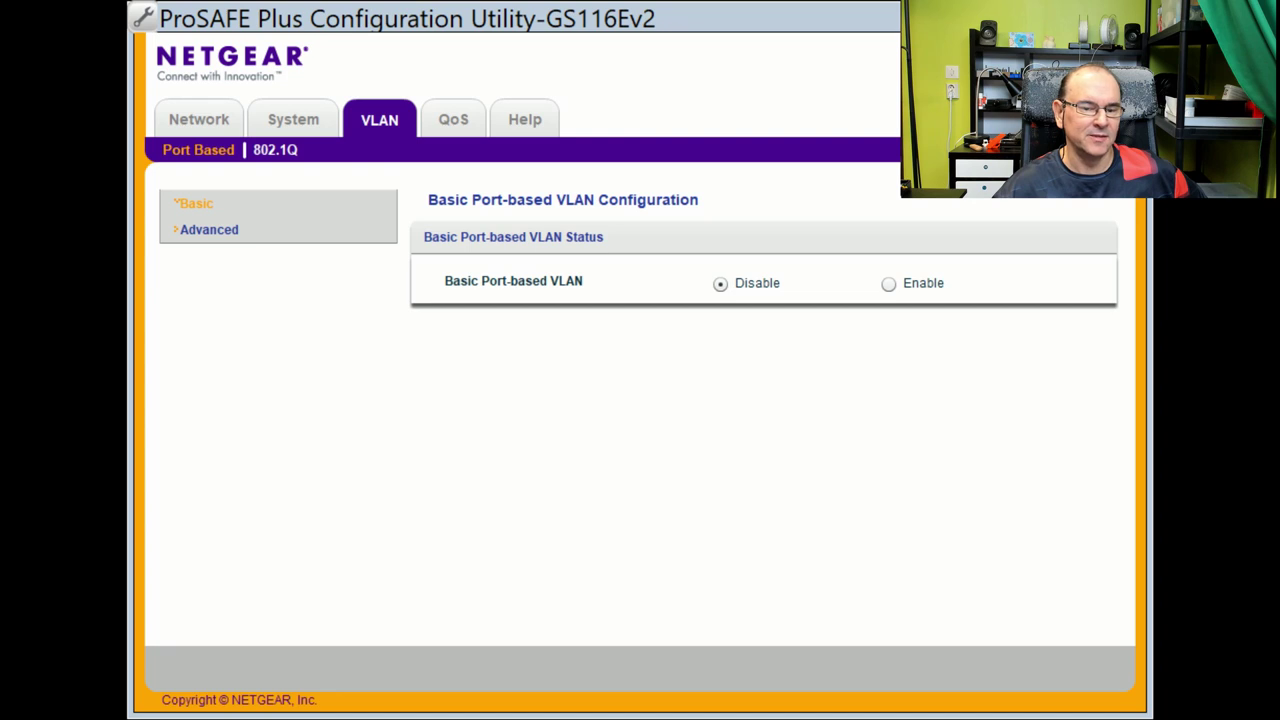
pyautogui.click(218, 231)
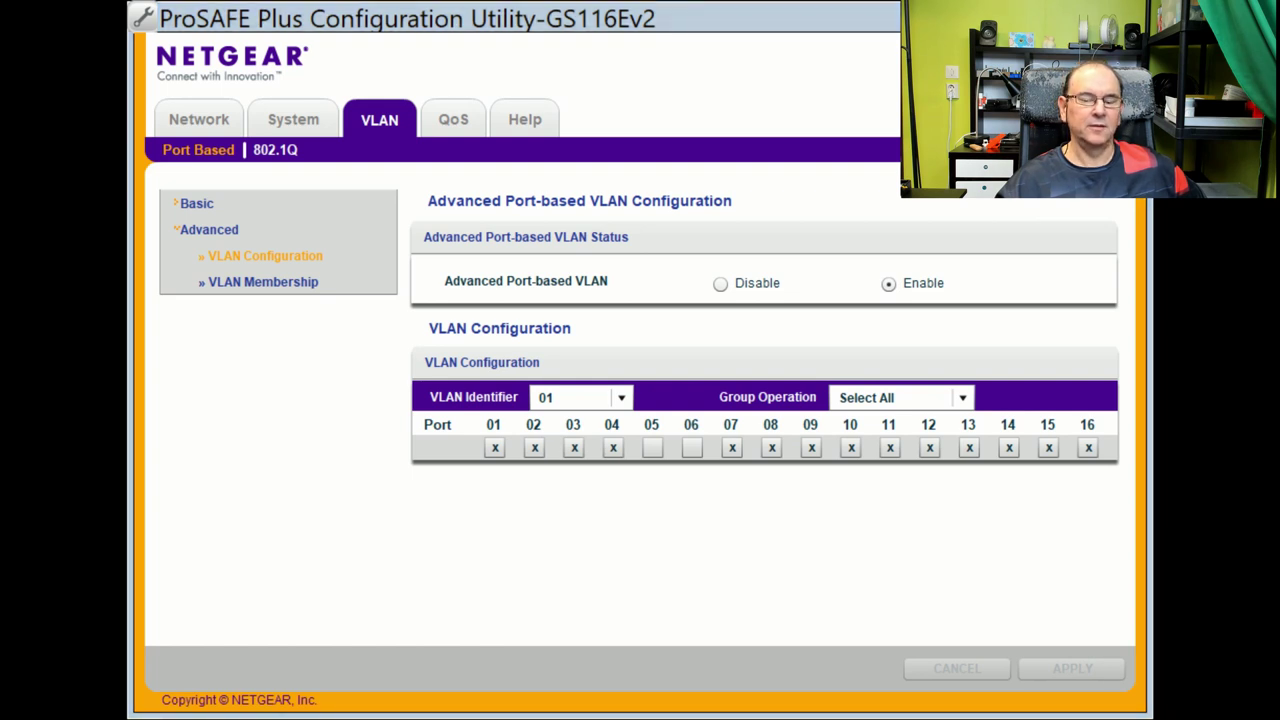
pyautogui.click(621, 400)
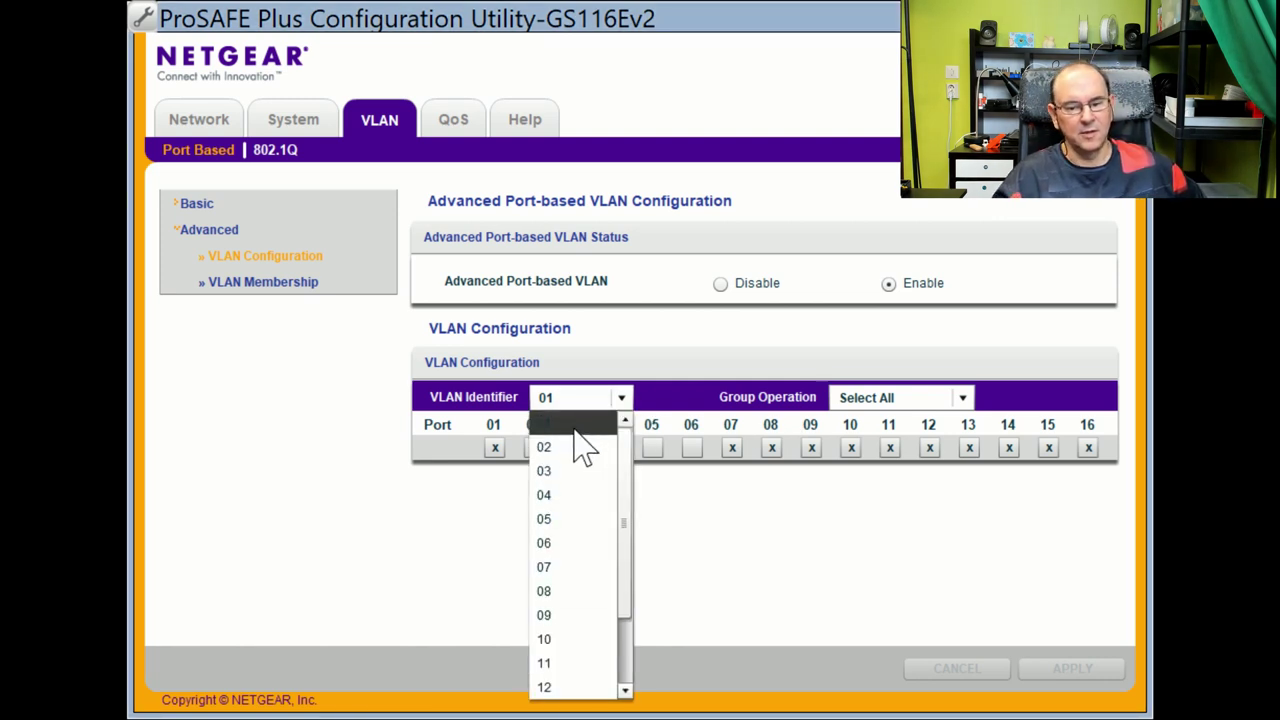
pyautogui.moveTo(629, 491); pyautogui.dragTo(620, 434)
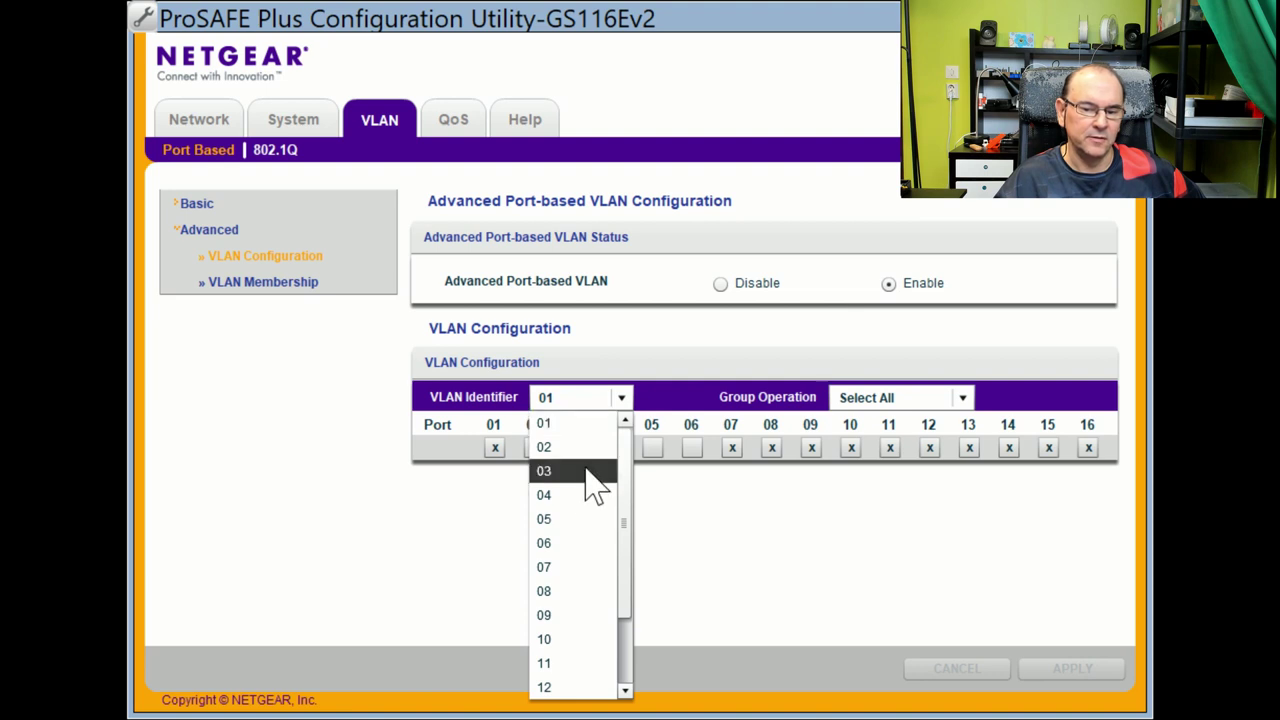
pyautogui.click(690, 338)
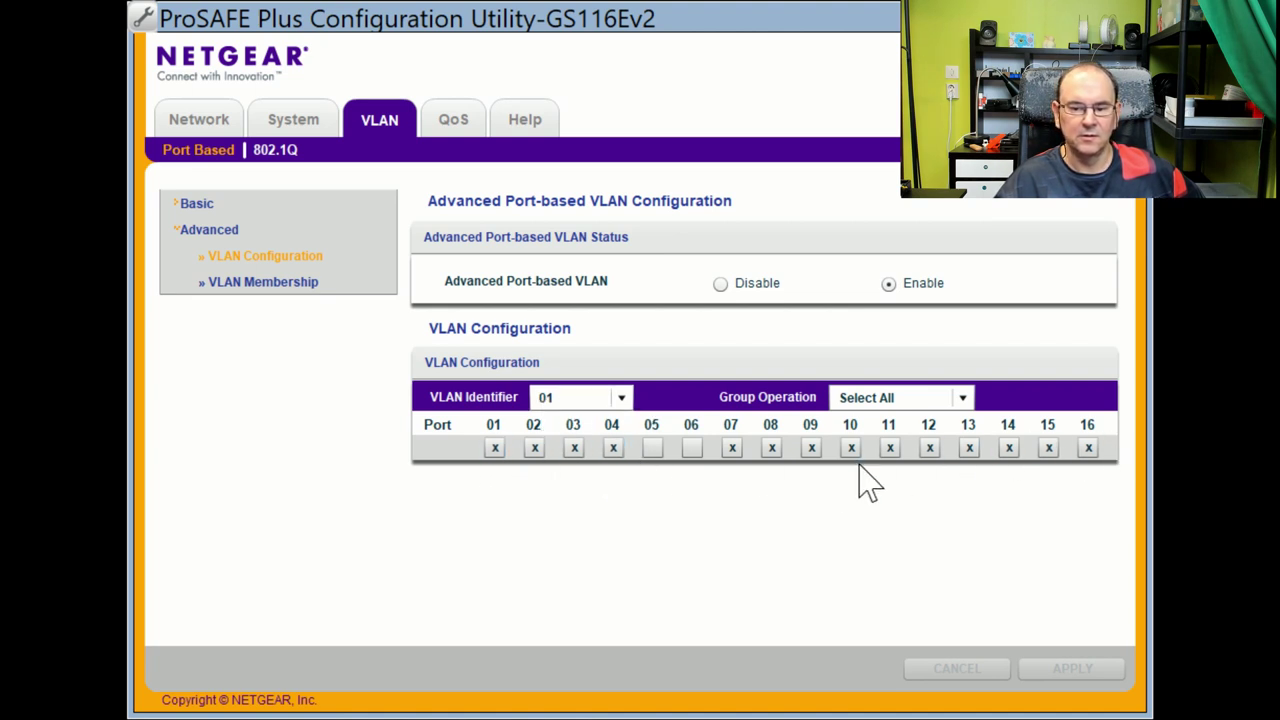
# Display the port assignments of VLAN 02 and VLAN 03 in the advanced port-based configuration
pyautogui.click(622, 400)
pyautogui.click(588, 448)
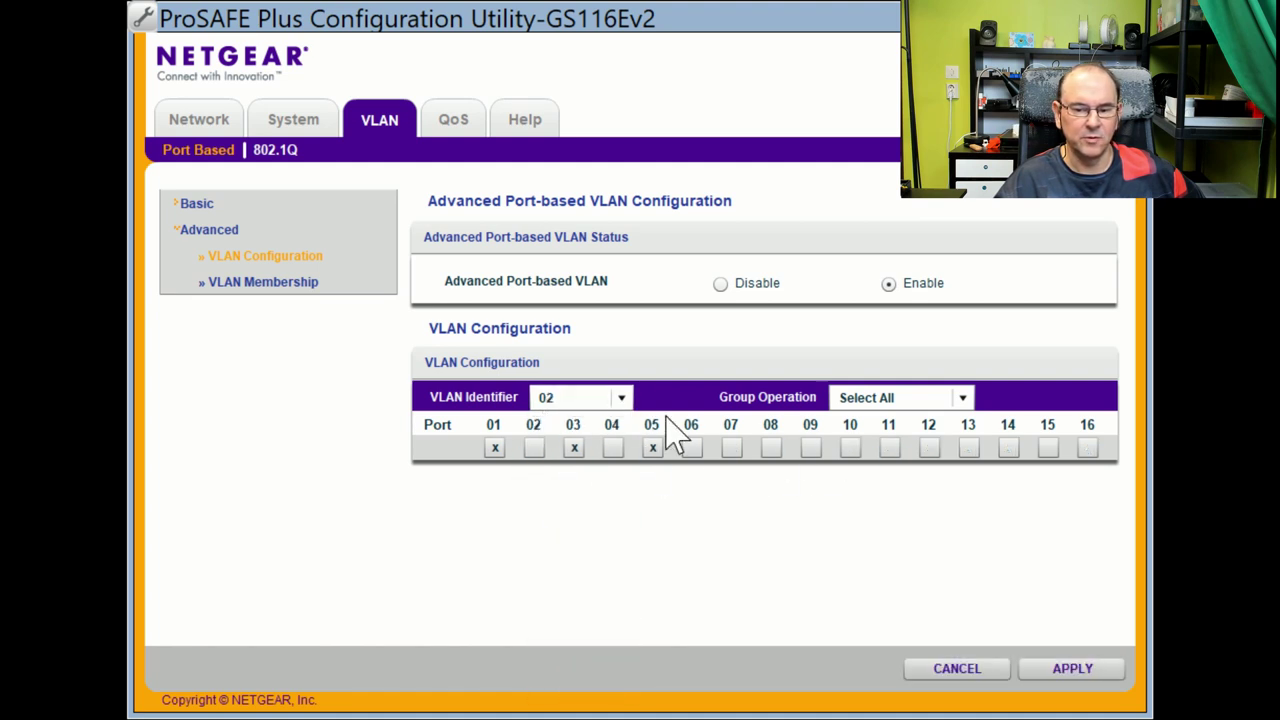
pyautogui.click(623, 400)
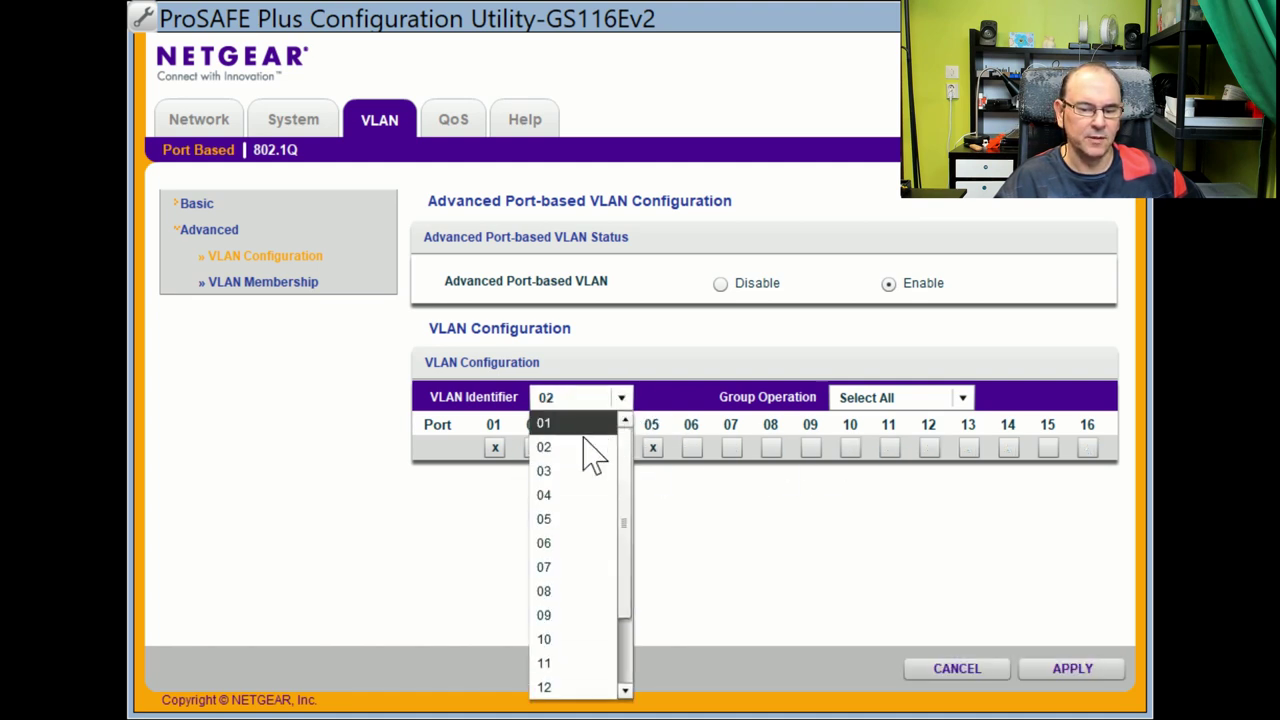
pyautogui.click(568, 476)
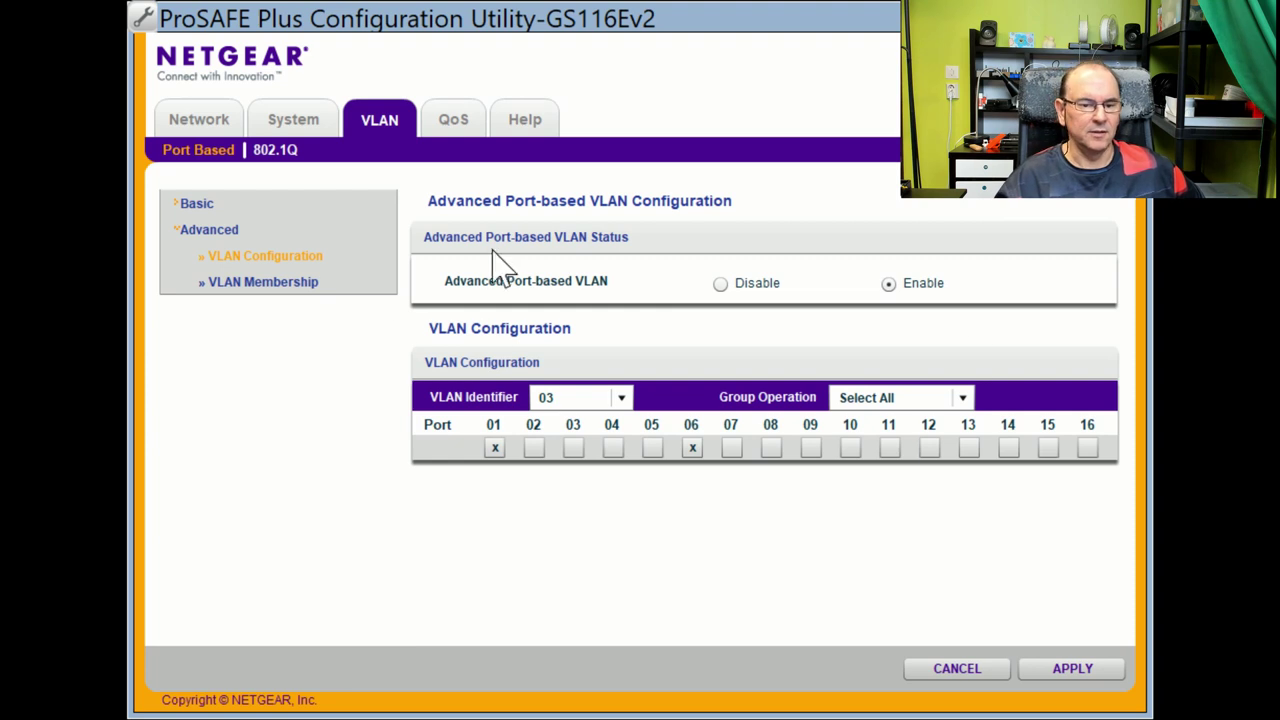
# Review the port members of each VLAN in the advanced port-based membership table and check the global QoS mode
pyautogui.click(282, 282)
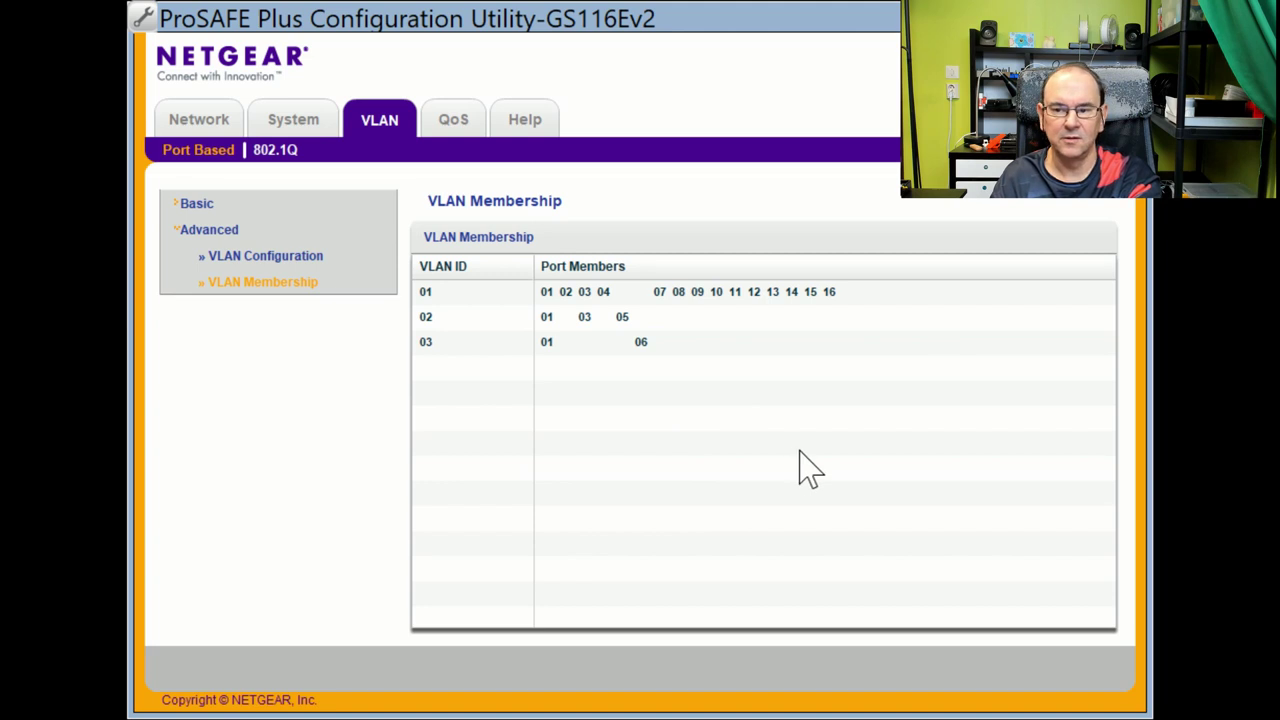
pyautogui.click(455, 135)
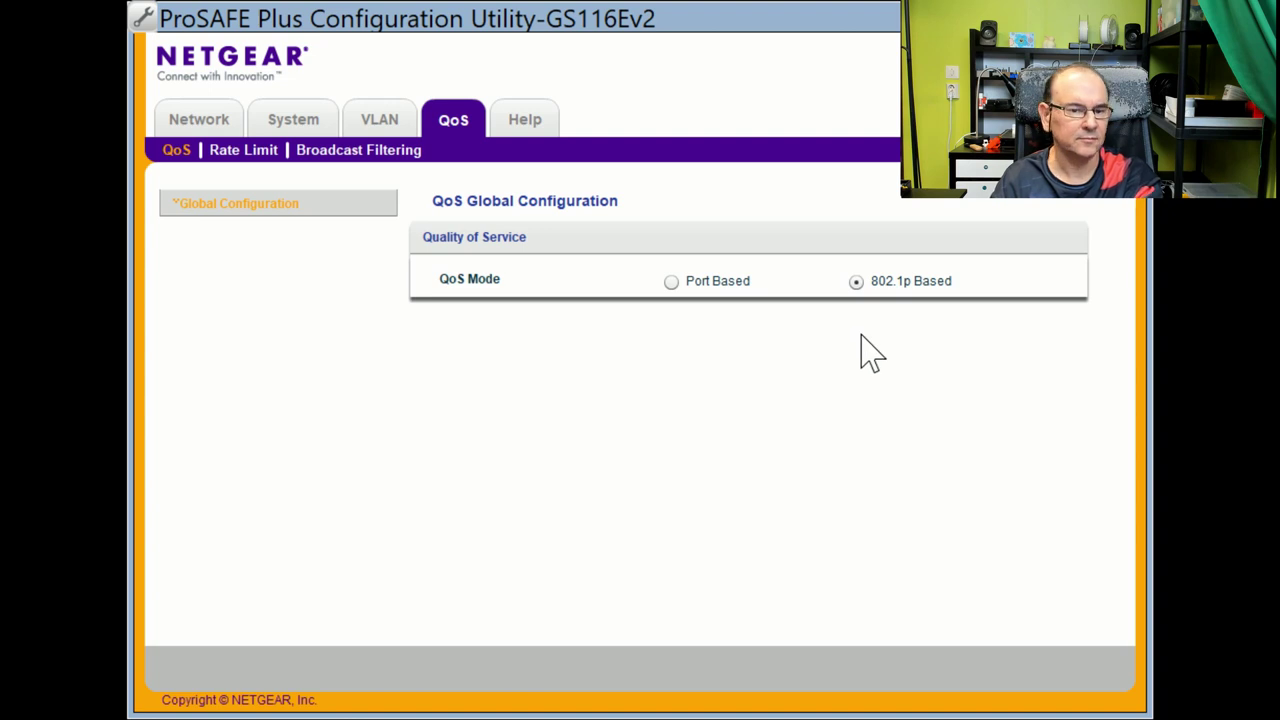
# Review the per-port ingress and egress rate limits and the broadcast filtering setting, and return to the QoS global configuration
pyautogui.click(240, 152)
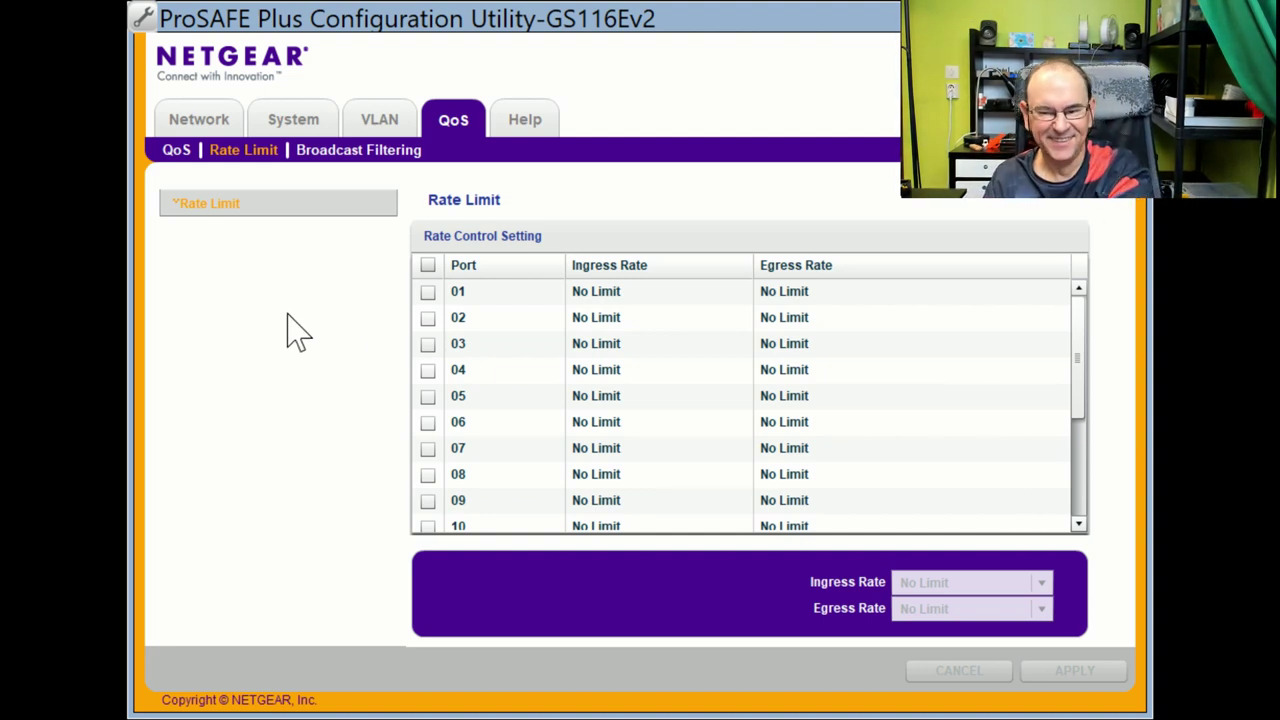
pyautogui.click(368, 162)
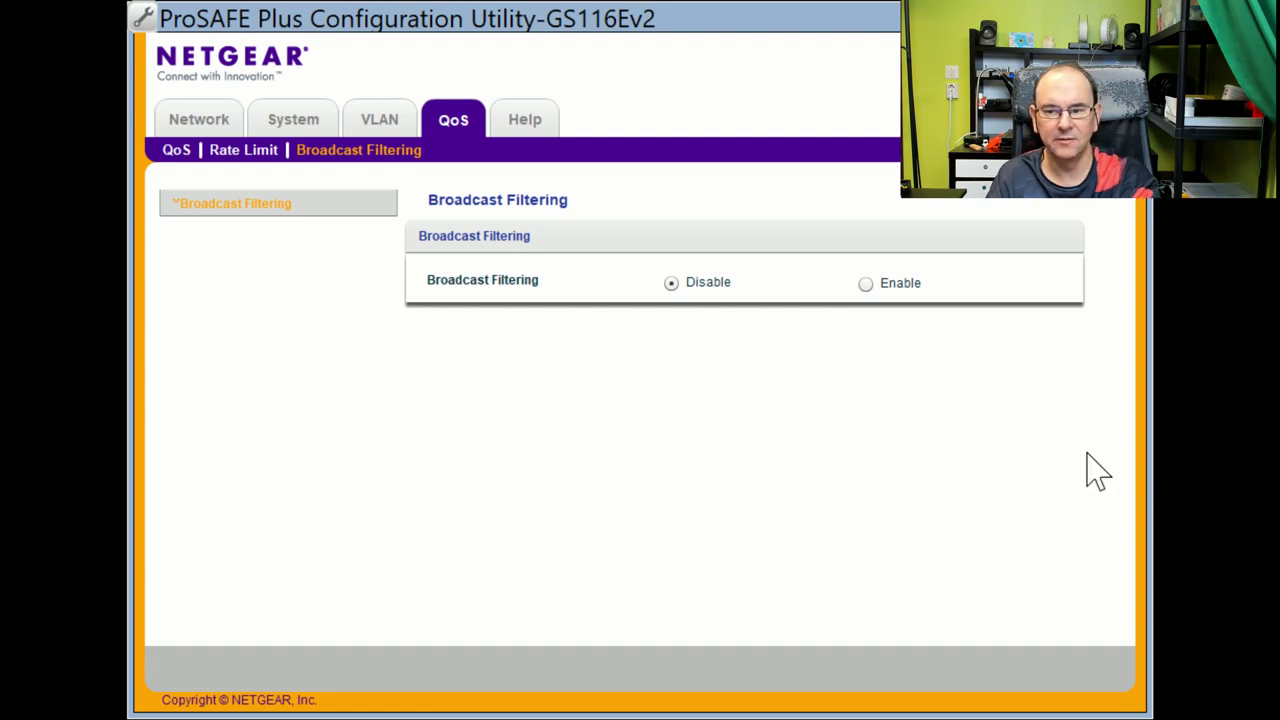
pyautogui.click(268, 160)
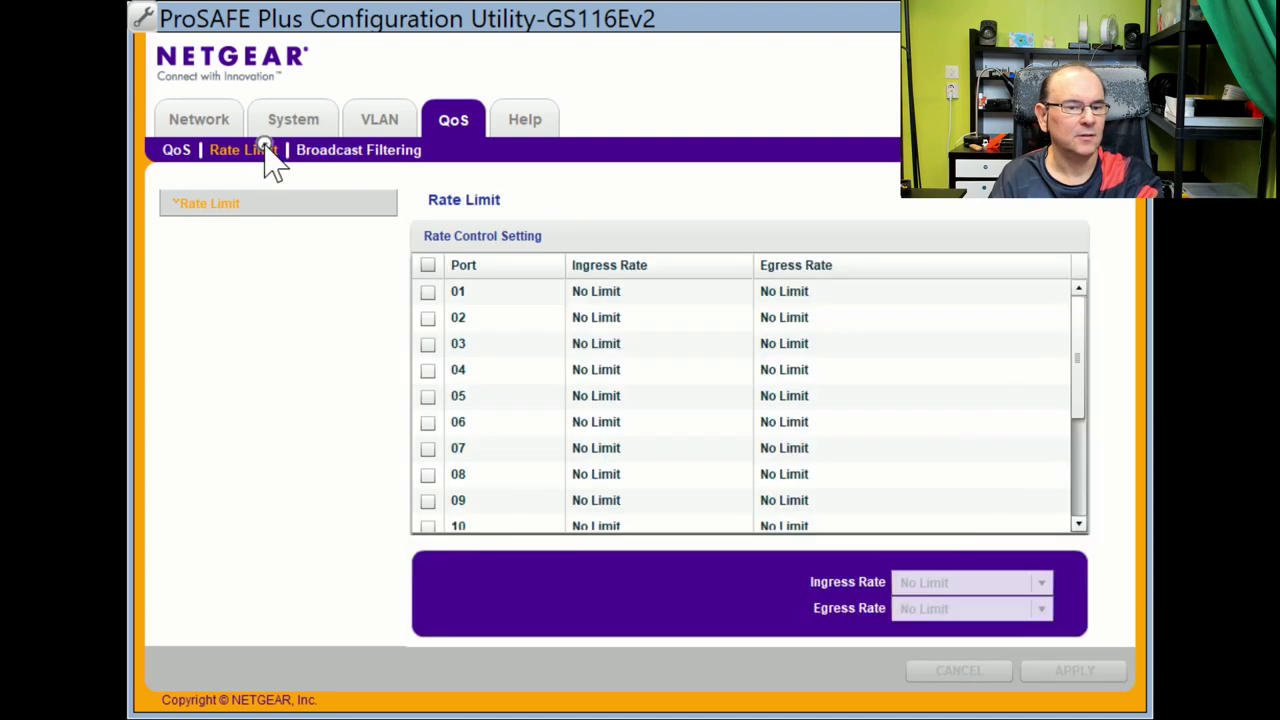
pyautogui.click(340, 157)
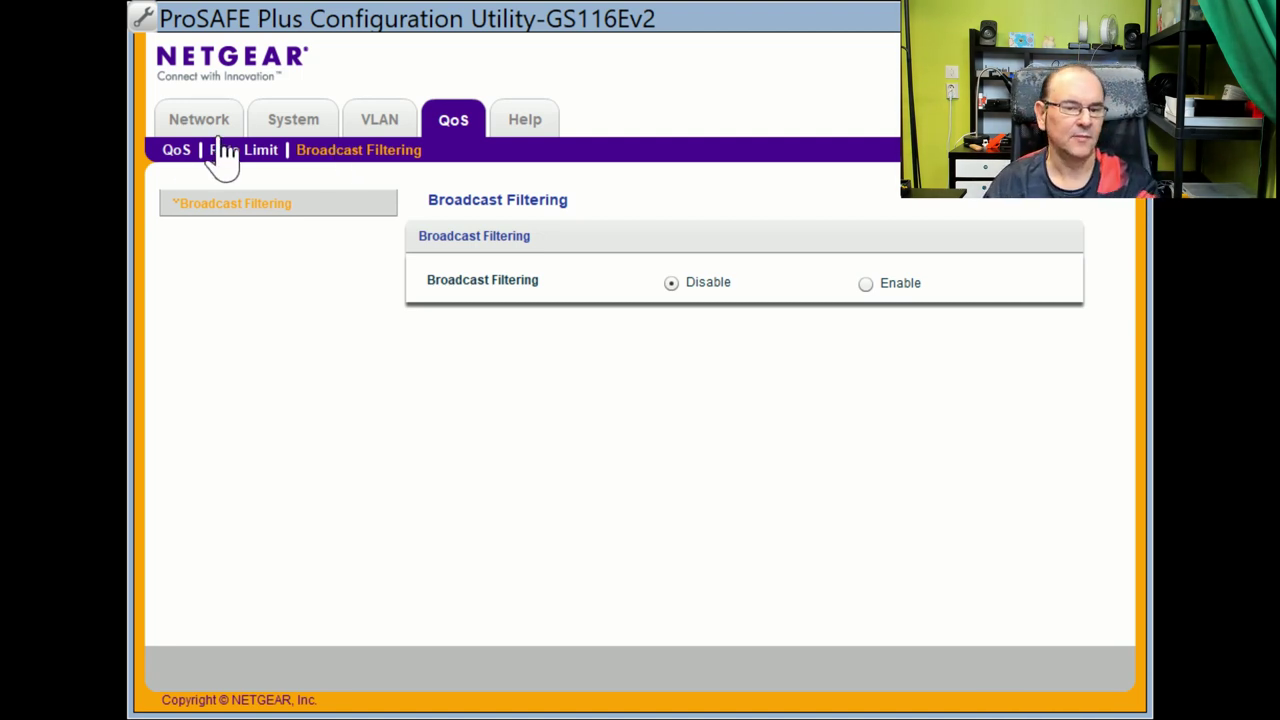
pyautogui.click(177, 152)
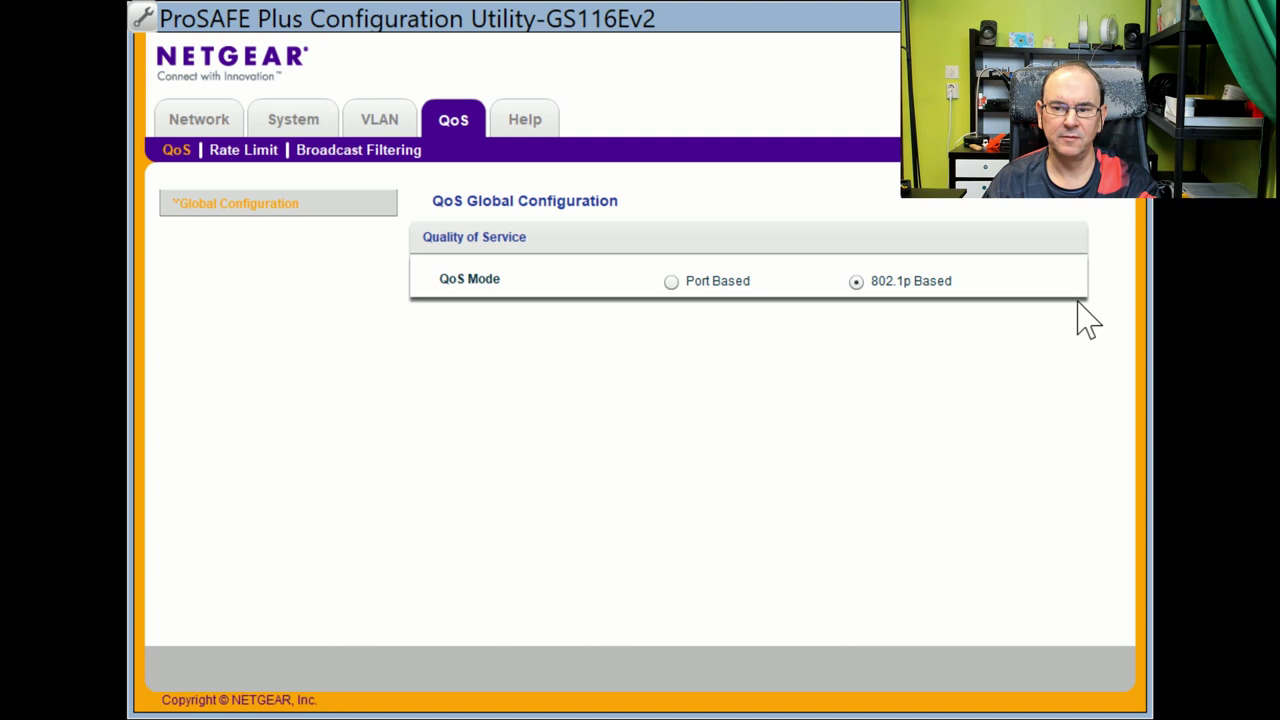